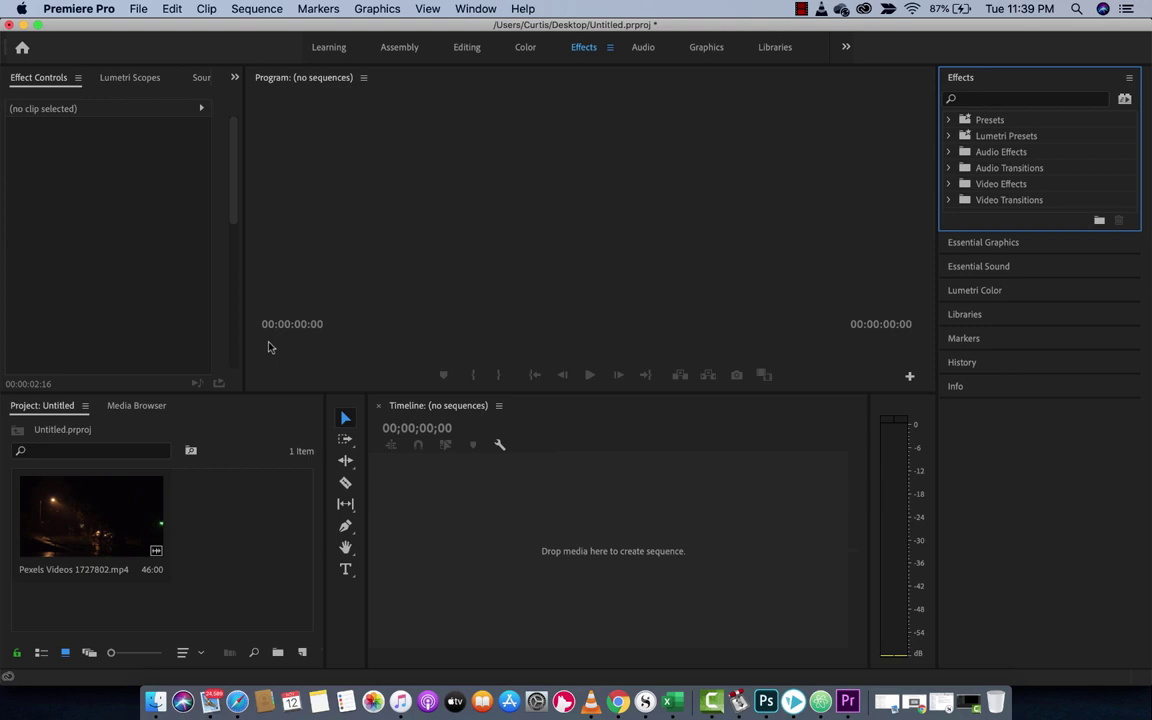
- Select the Pexels Videos 1727802 rainy street clip in the Project panel
left_click(100, 497)
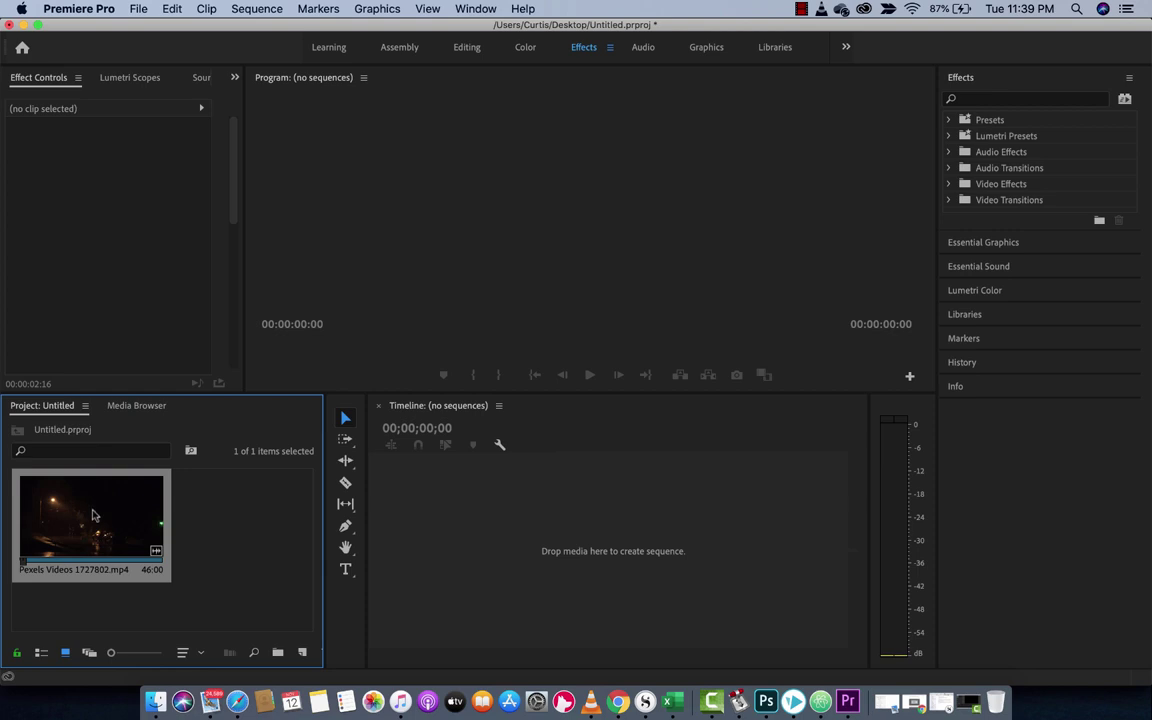
- Create a sequence from the street clip, enlarge the program monitor, and play and scrub the footage
left_click_drag(258, 452, 463, 507)
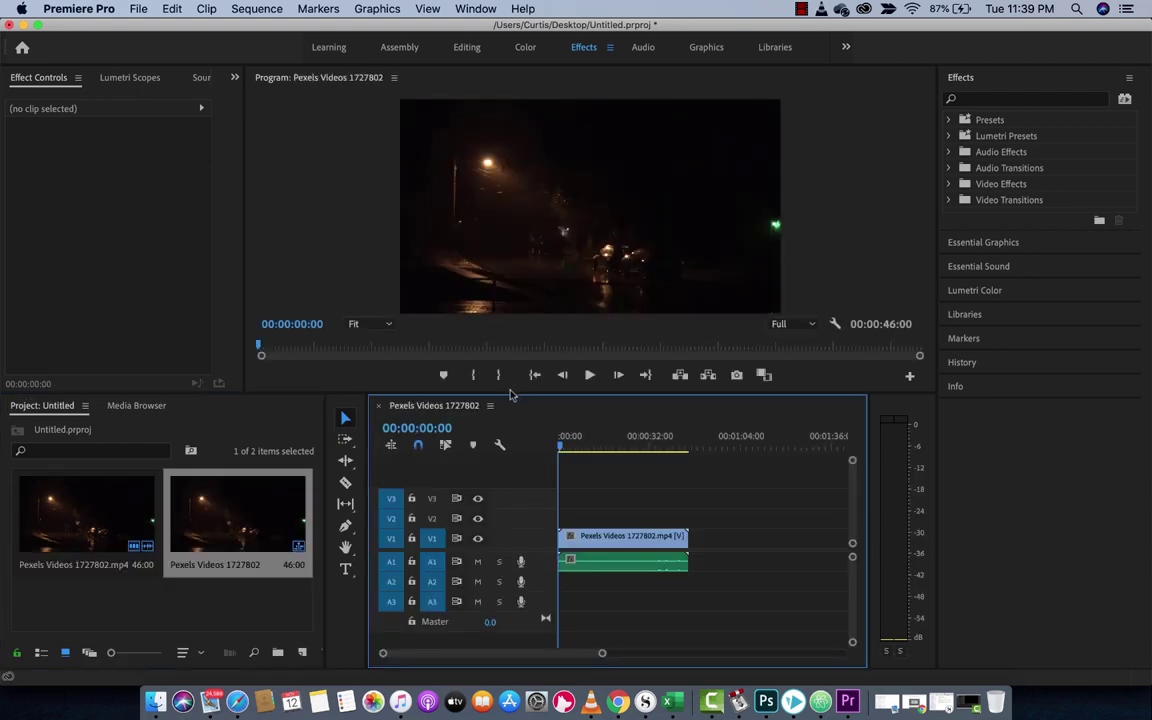
left_click_drag(510, 395, 515, 458)
key("space")
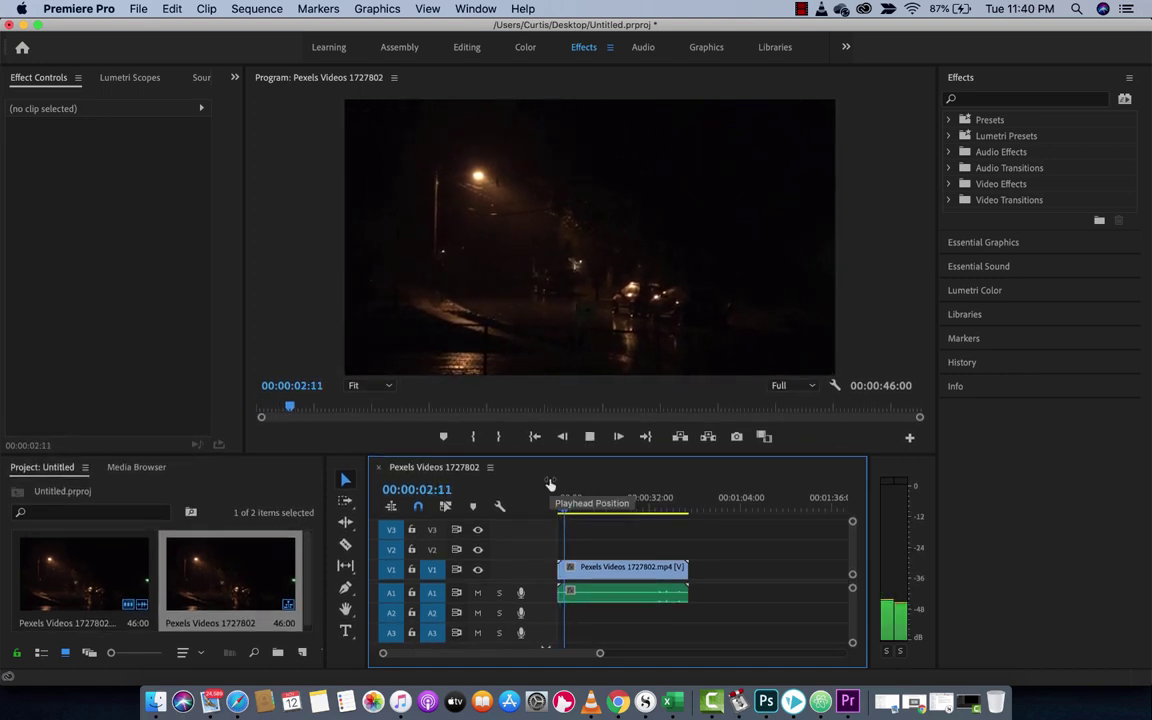
mouse_move(570, 510)
left_mouse_down()
mouse_move(590, 509)
mouse_move(548, 517)
left_mouse_up()
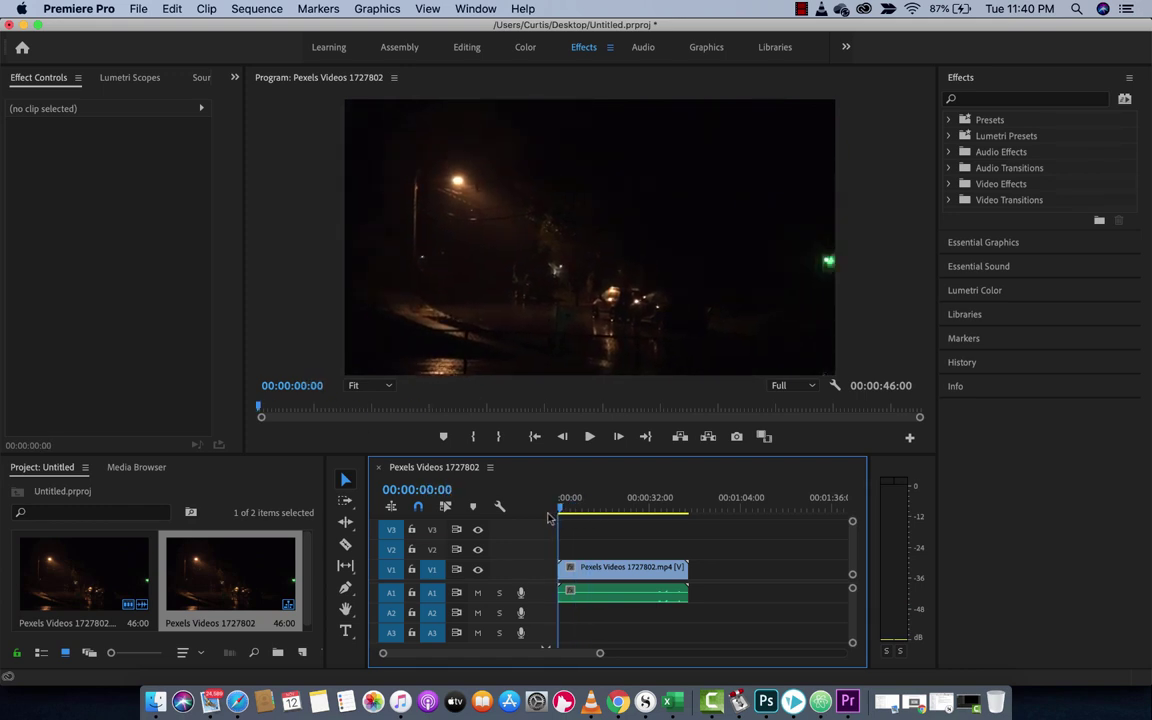
left_click(961, 79)
left_click(961, 79)
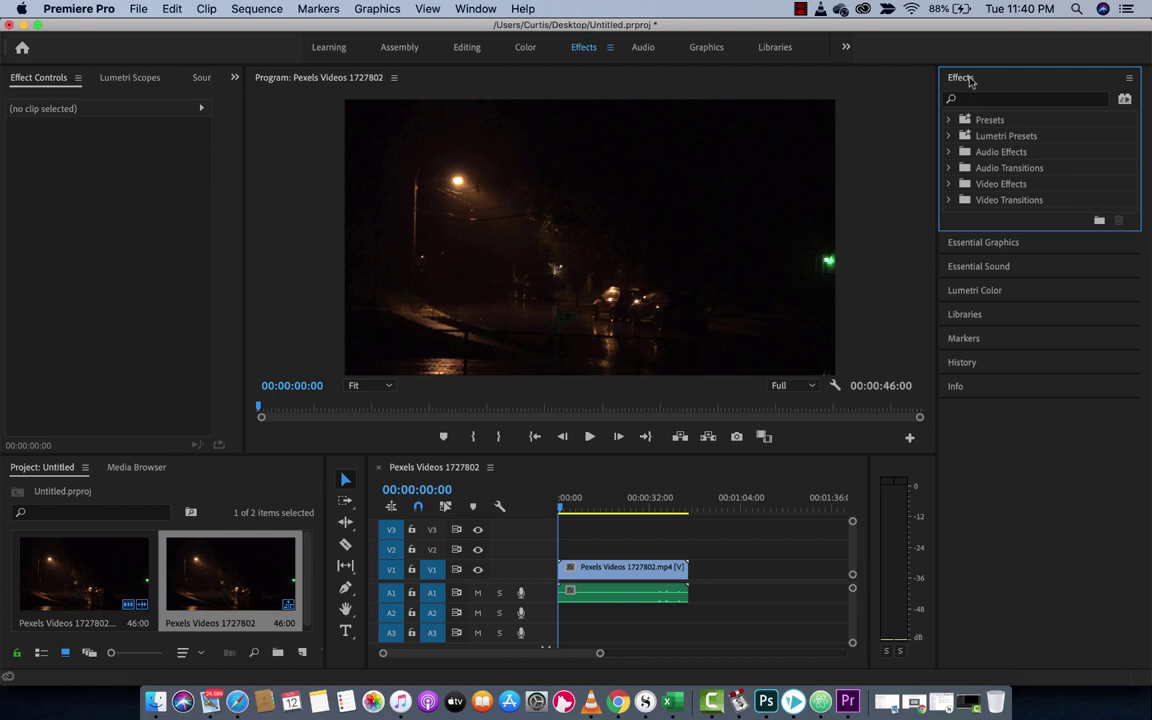
left_click(475, 8)
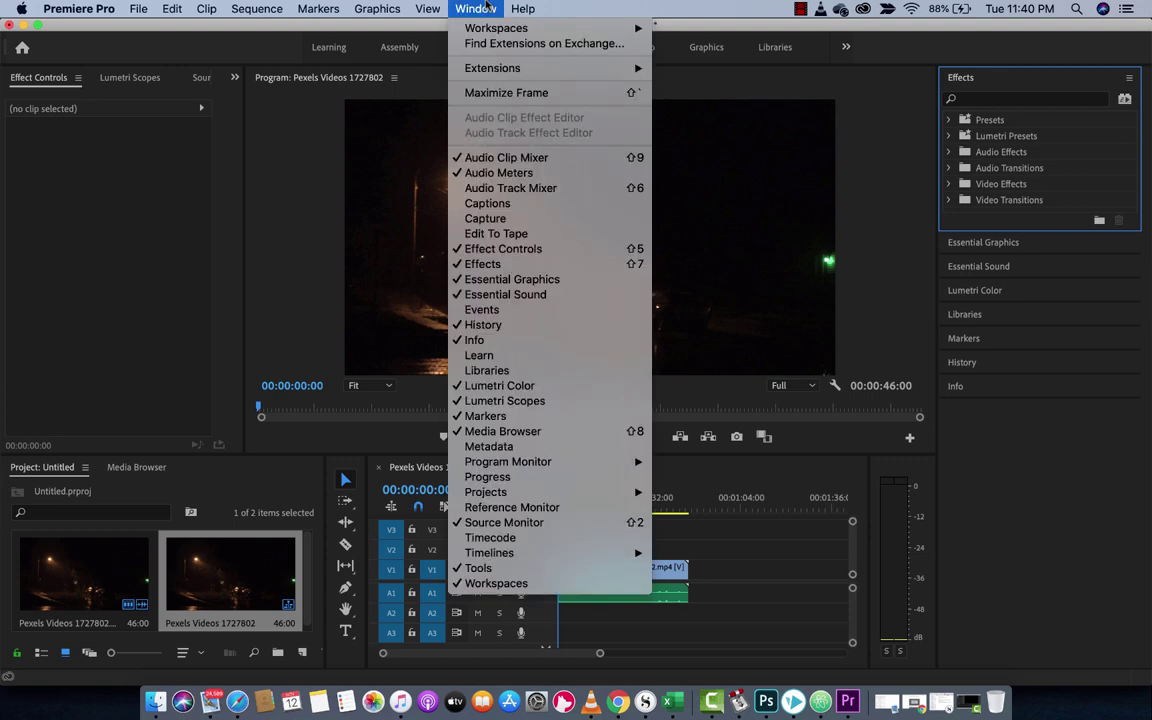
left_click(476, 8)
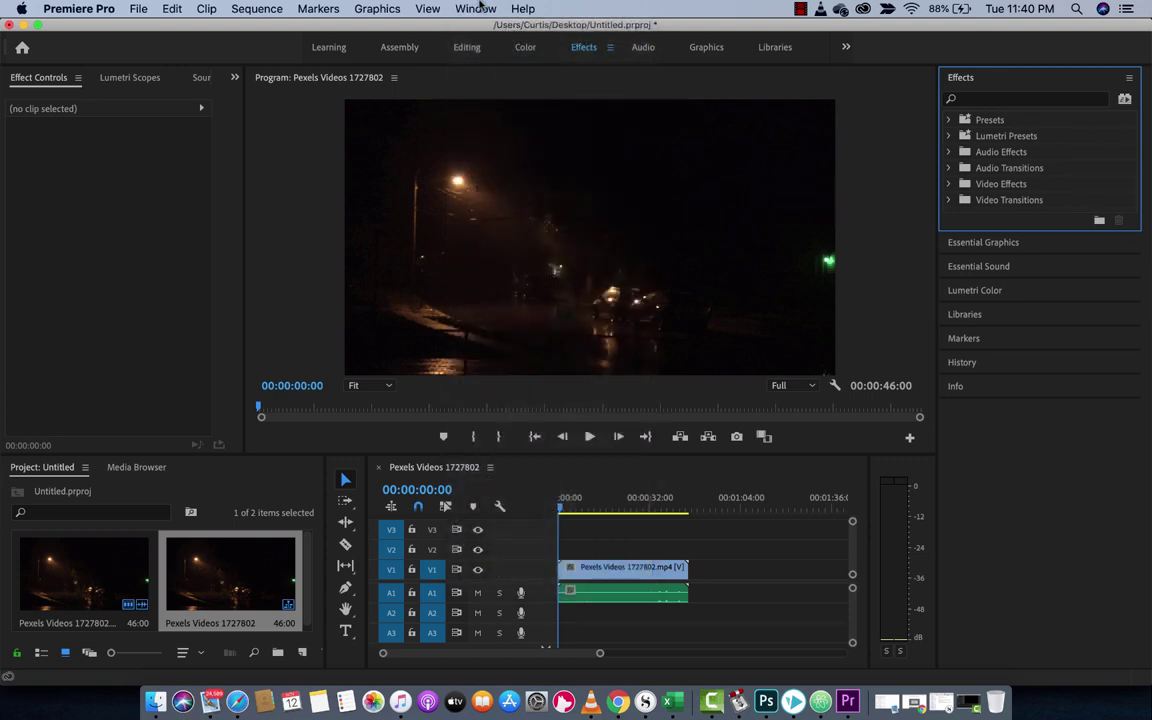
left_click(476, 8)
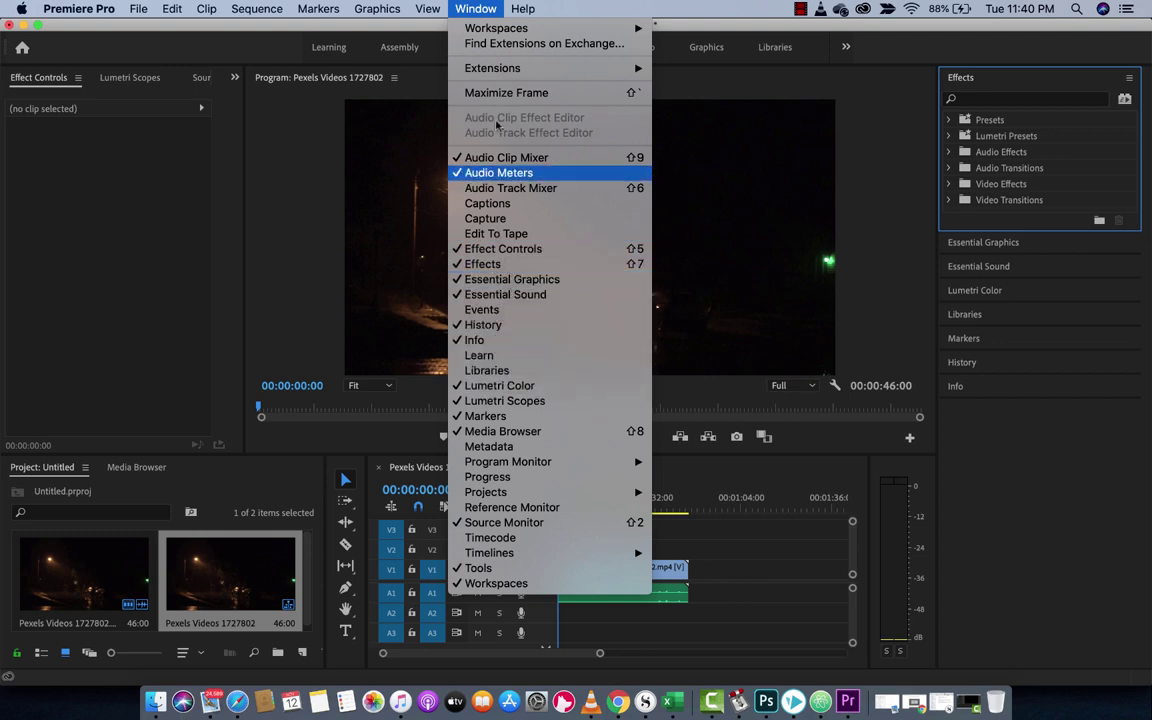
left_click(1030, 157)
- Search effects for 'light' and drag Video Effects > Adjust > Lighting Effects toward the V1 clip
left_click(1010, 100)
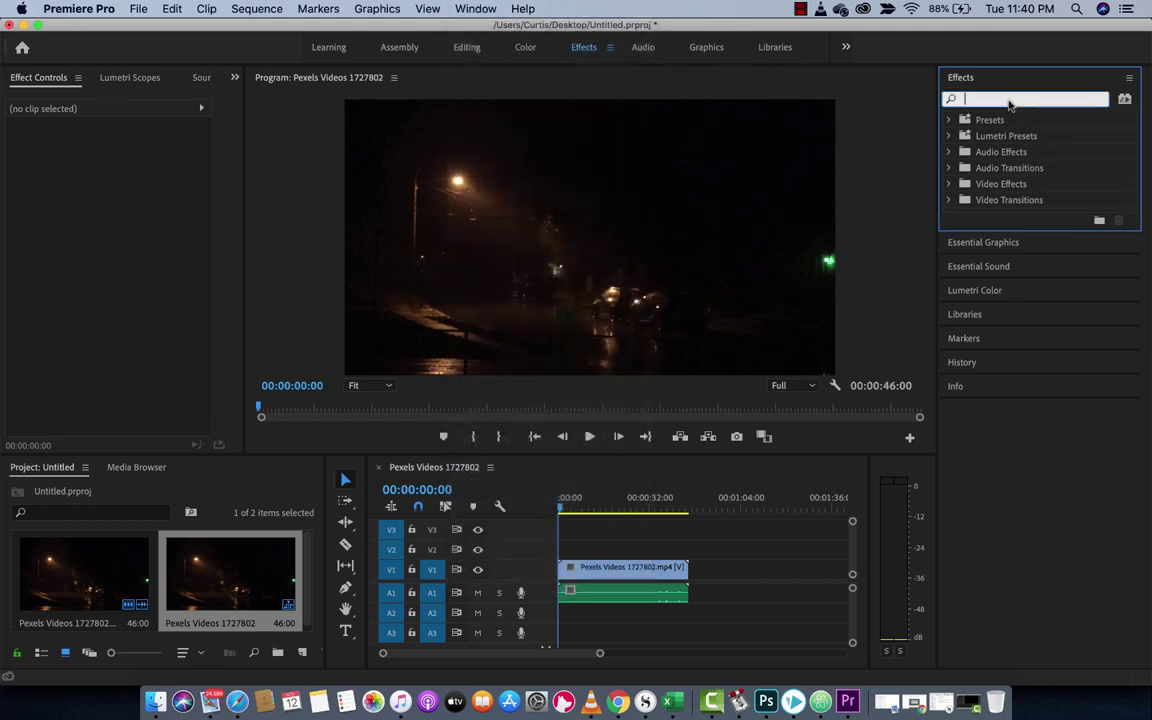
type("light")
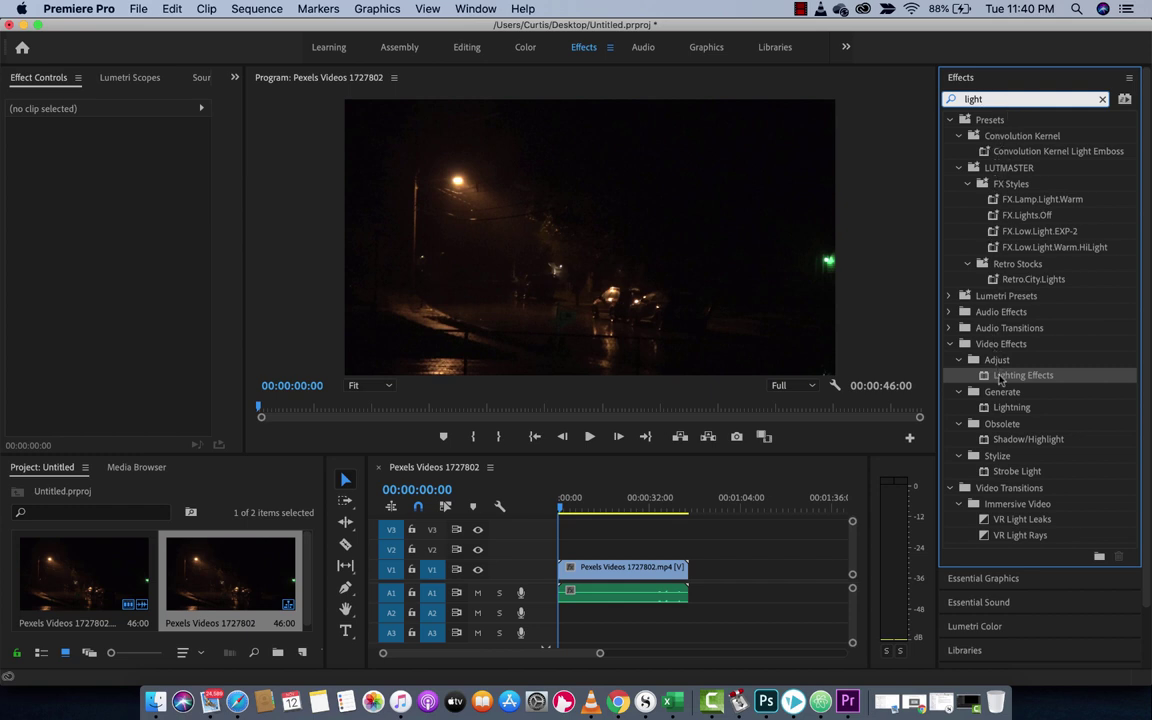
left_click(973, 362)
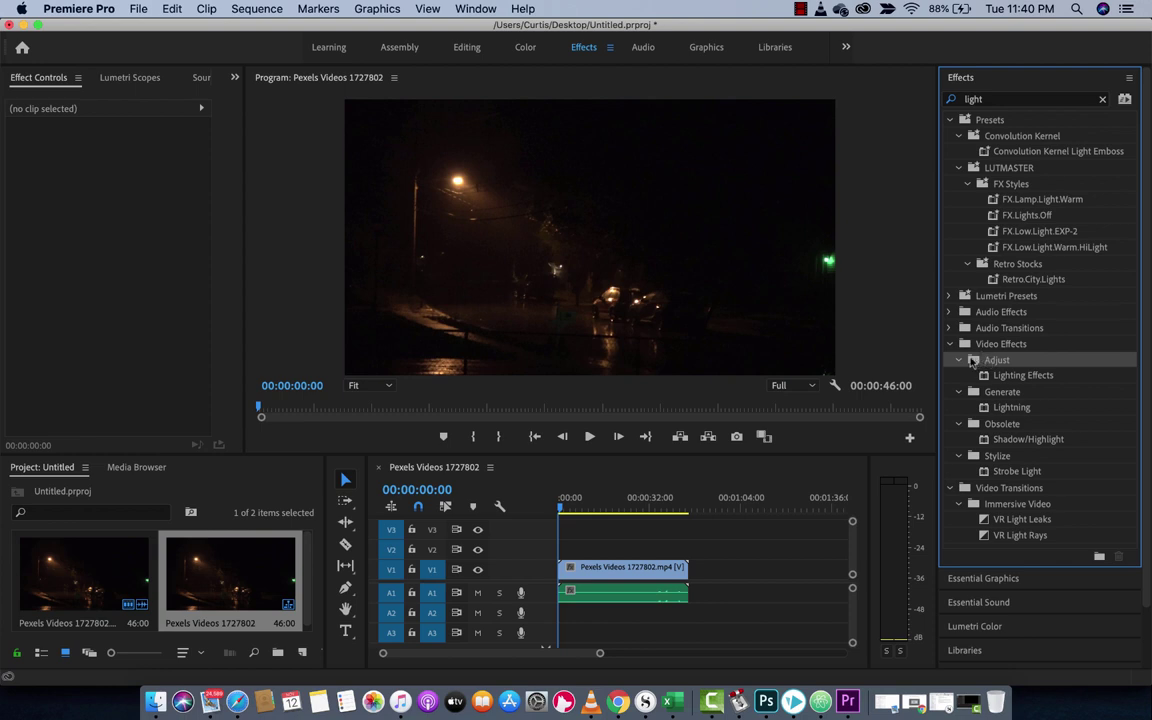
left_click(1024, 377)
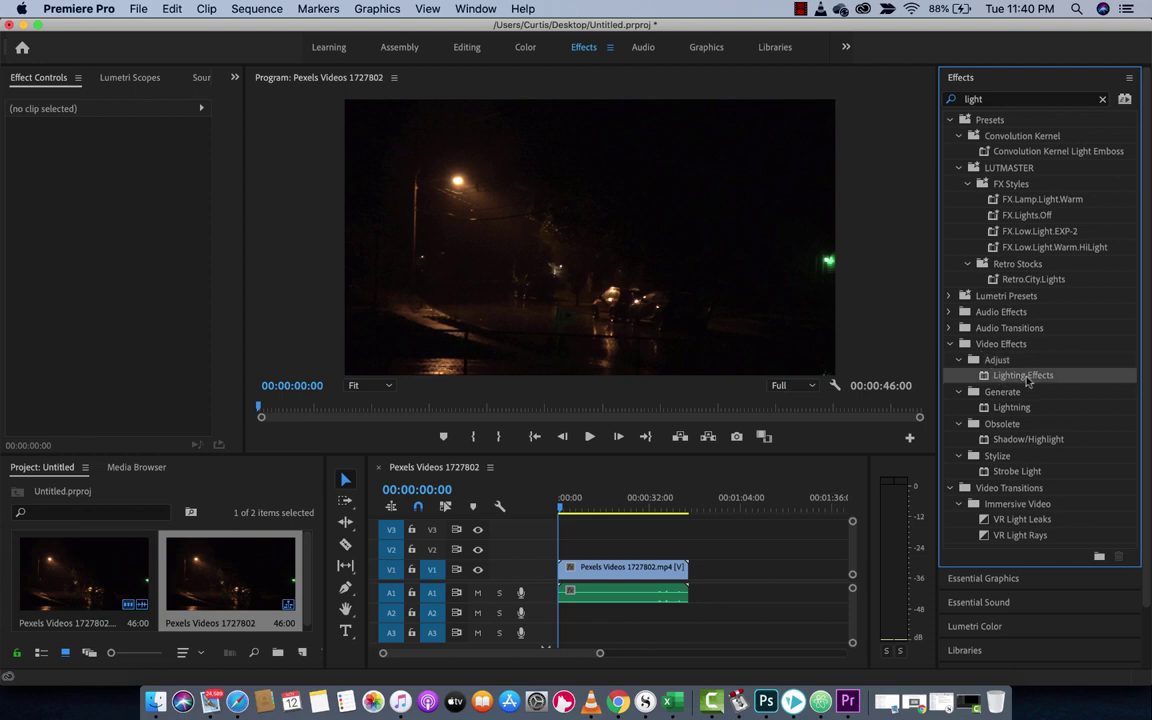
left_click_drag(1027, 380, 597, 568)
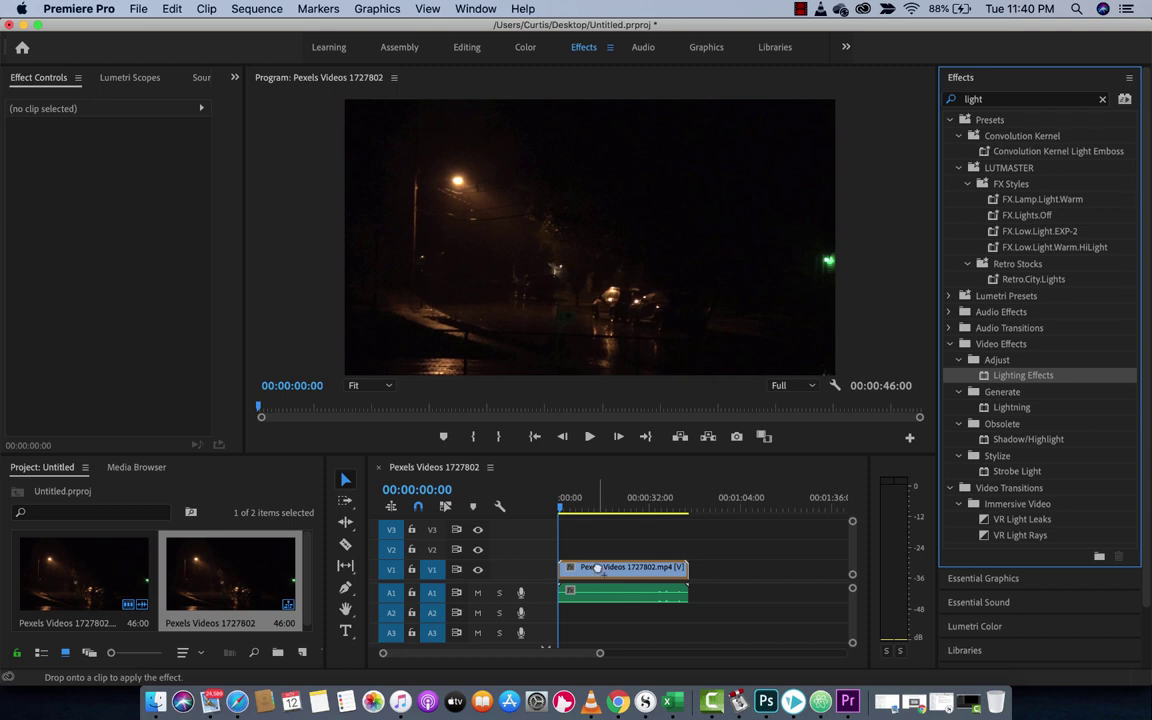
- Drop Lighting Effects on the street clip and show its settings in Effect Controls
left_click_drag(597, 568, 597, 568)
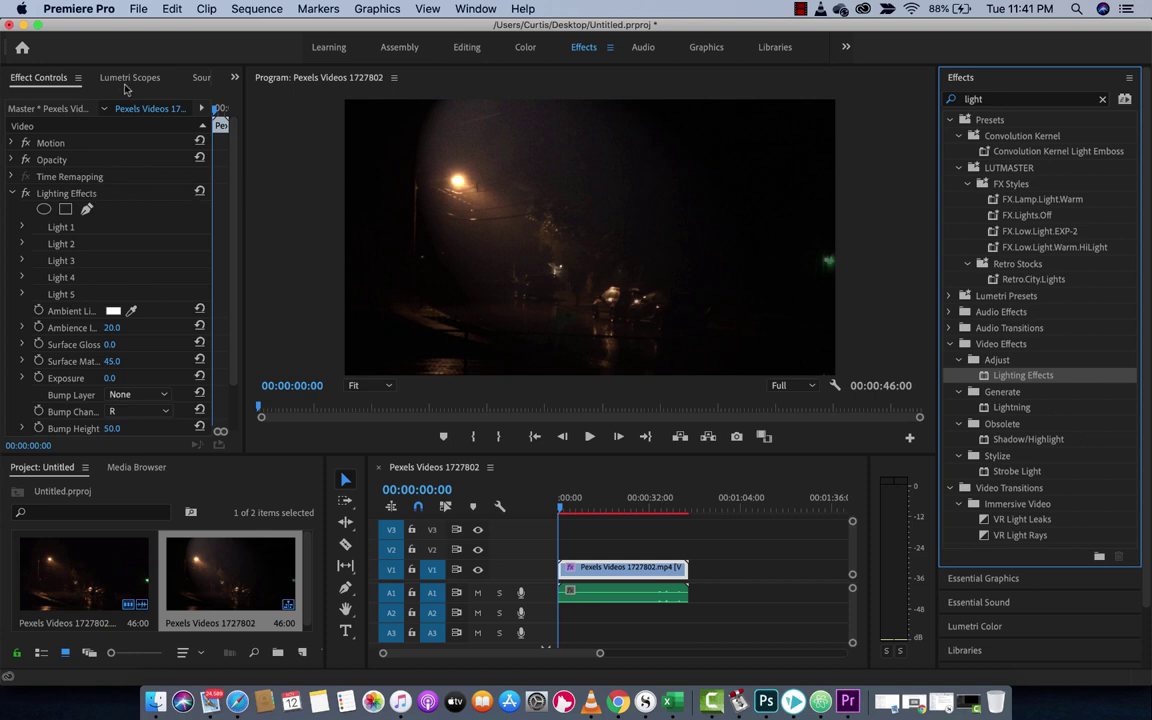
left_click(40, 80)
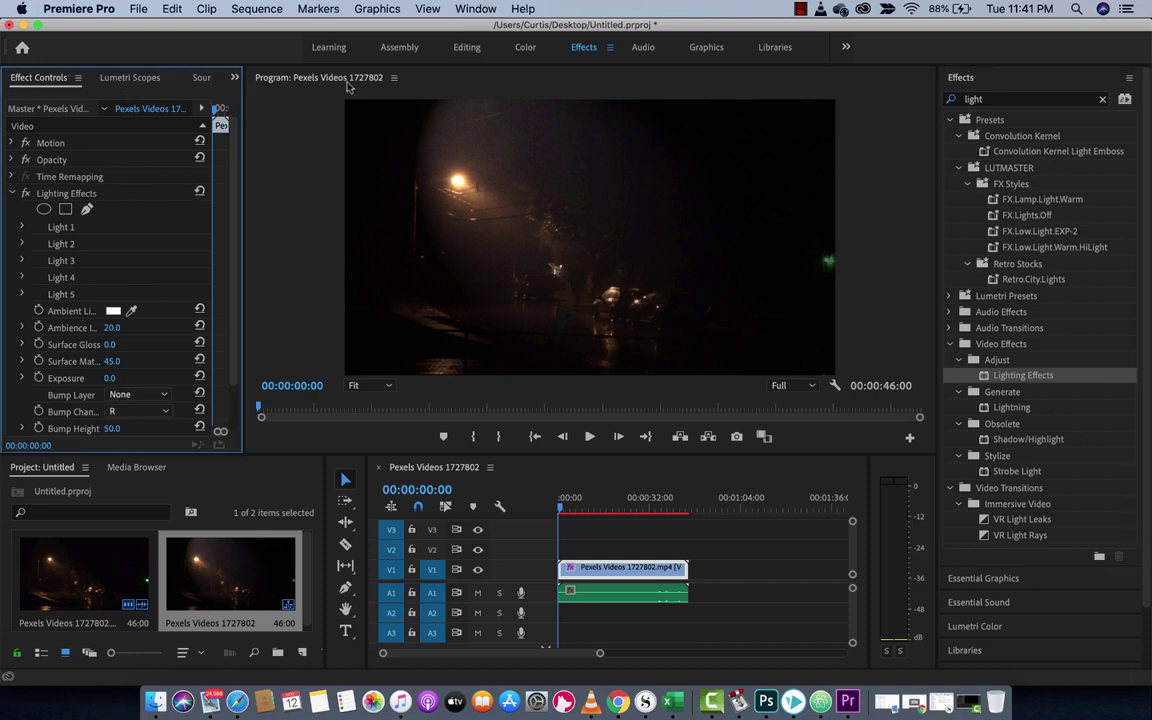
left_click(468, 9)
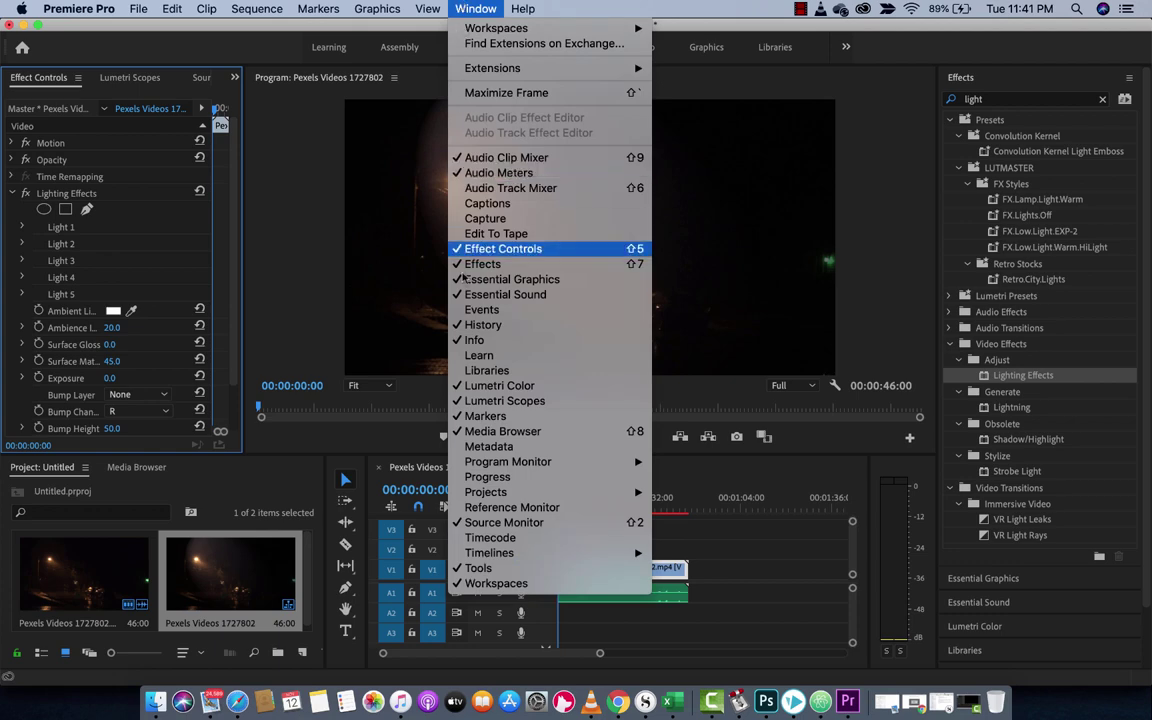
left_click(467, 8)
left_click(467, 8)
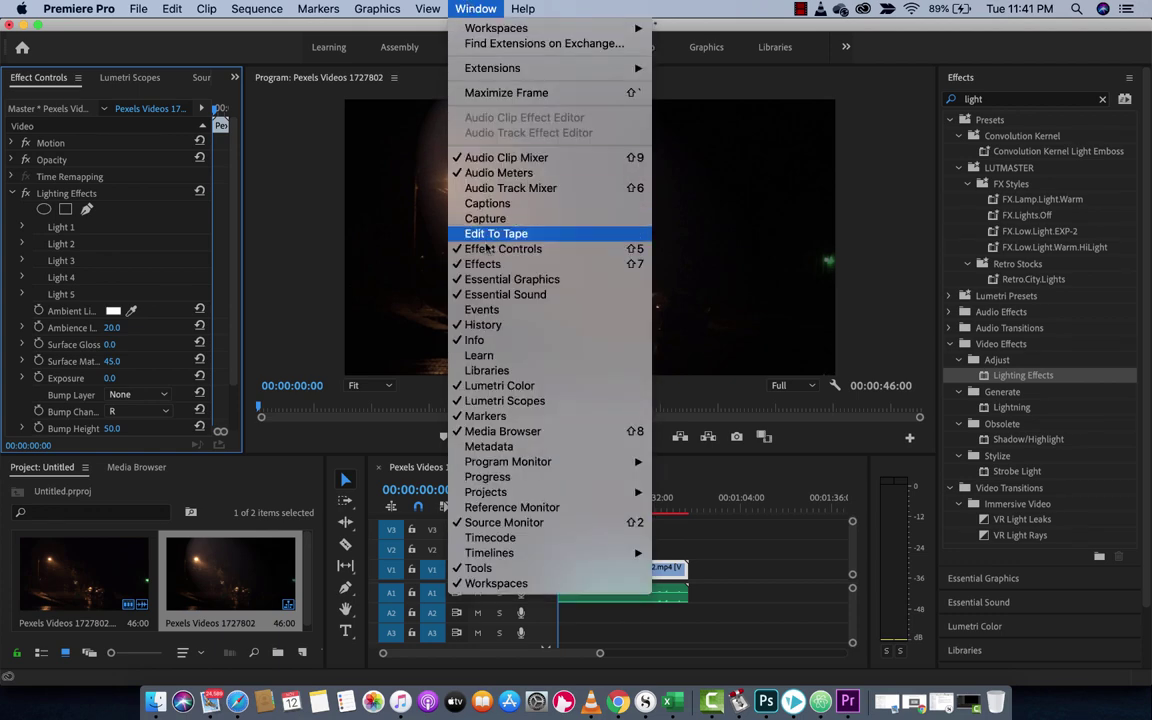
left_click(455, 8)
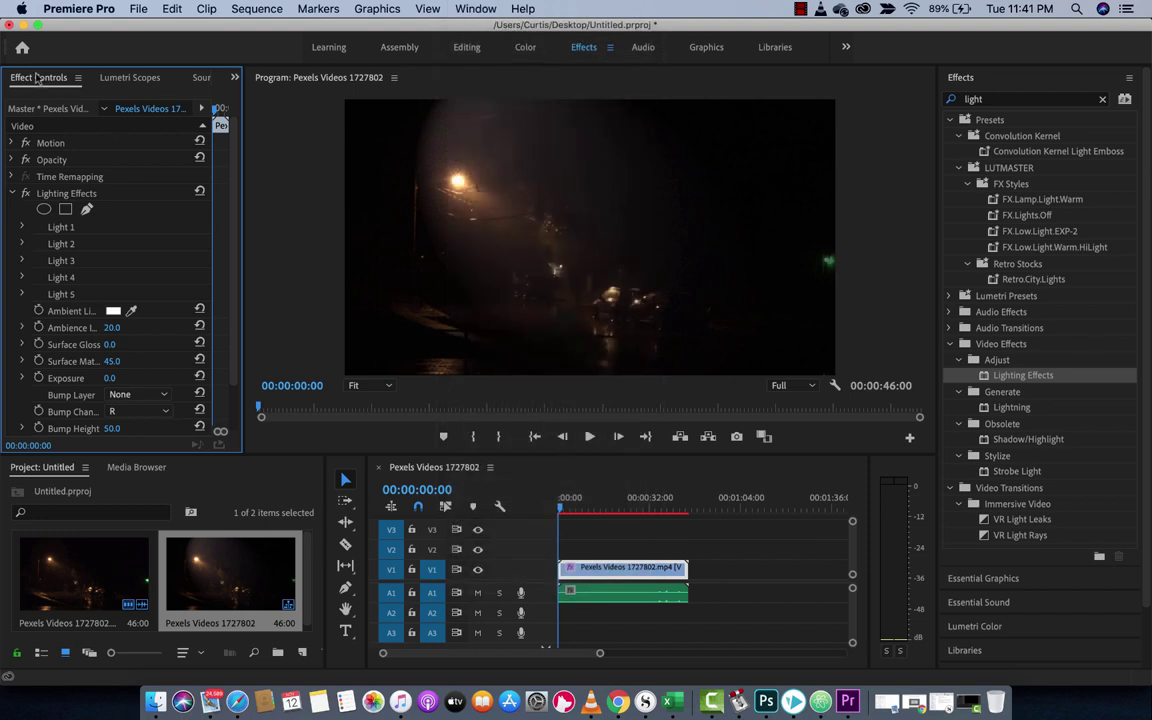
- Expand Light 1 and change its Light Type from spotlight to Directional
left_click(62, 194)
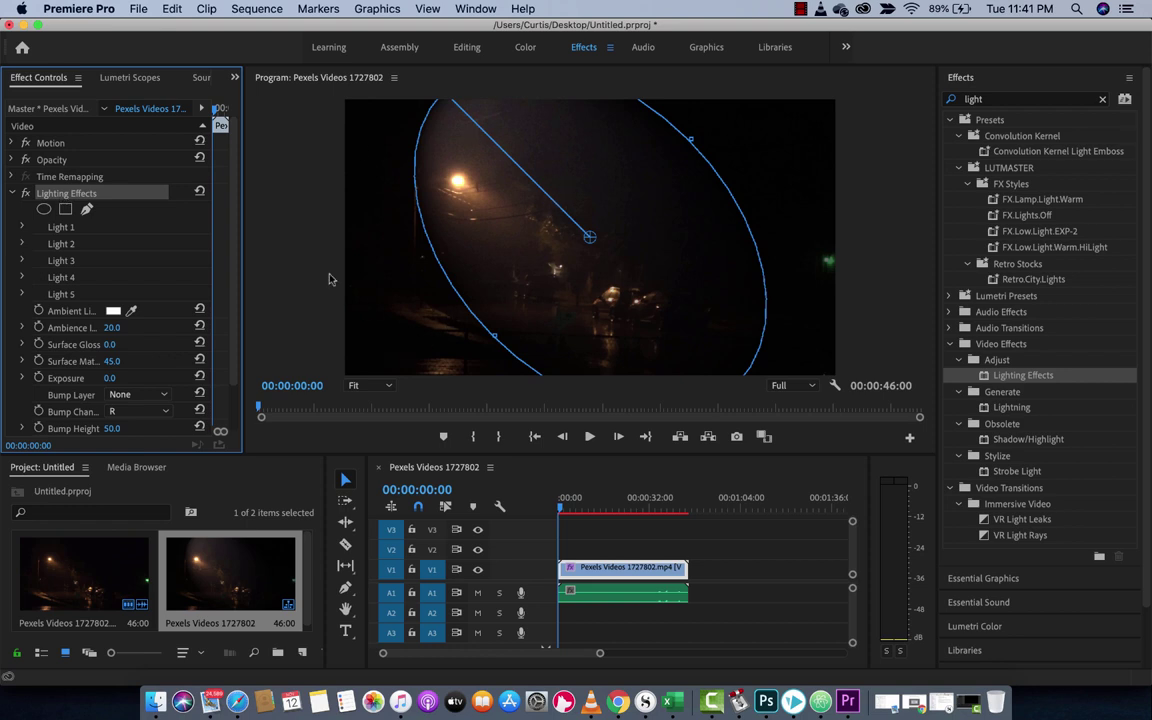
left_click(48, 229)
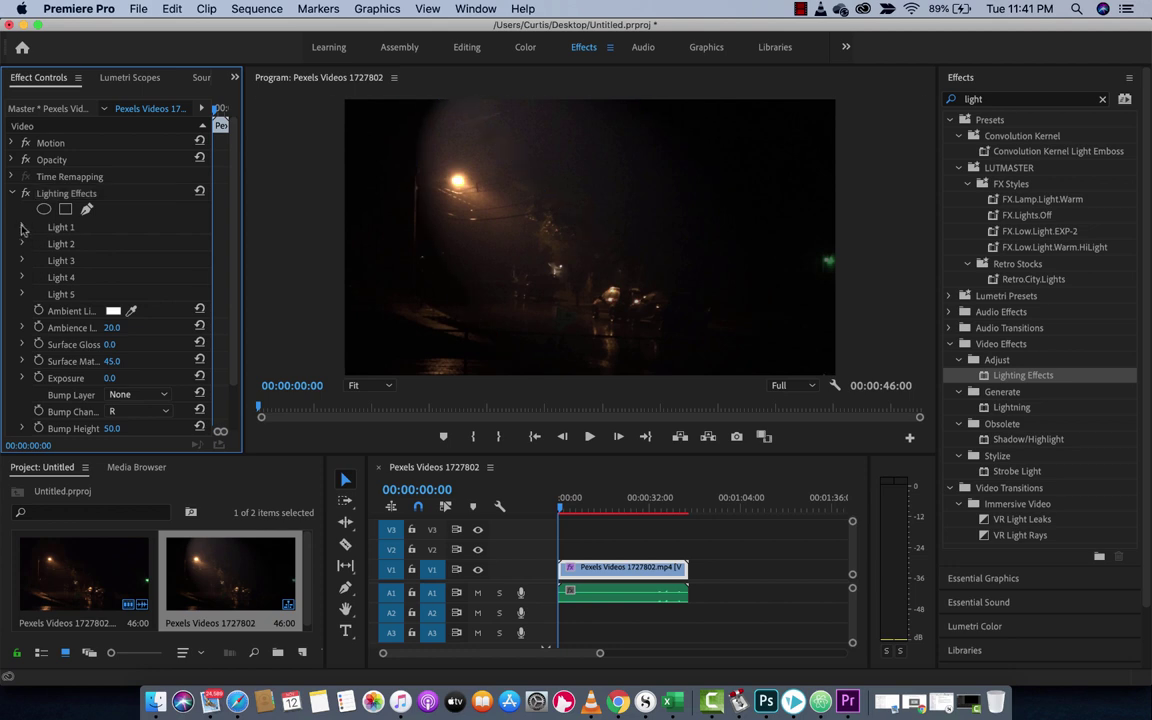
left_click(22, 228)
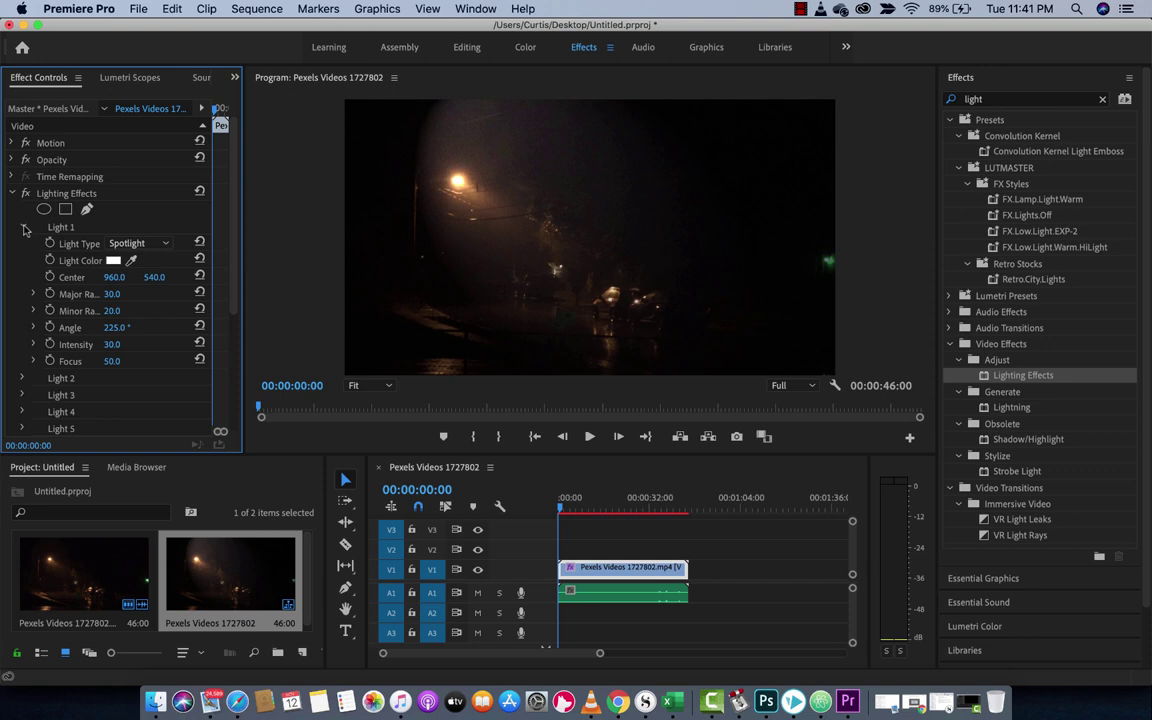
left_click(78, 243)
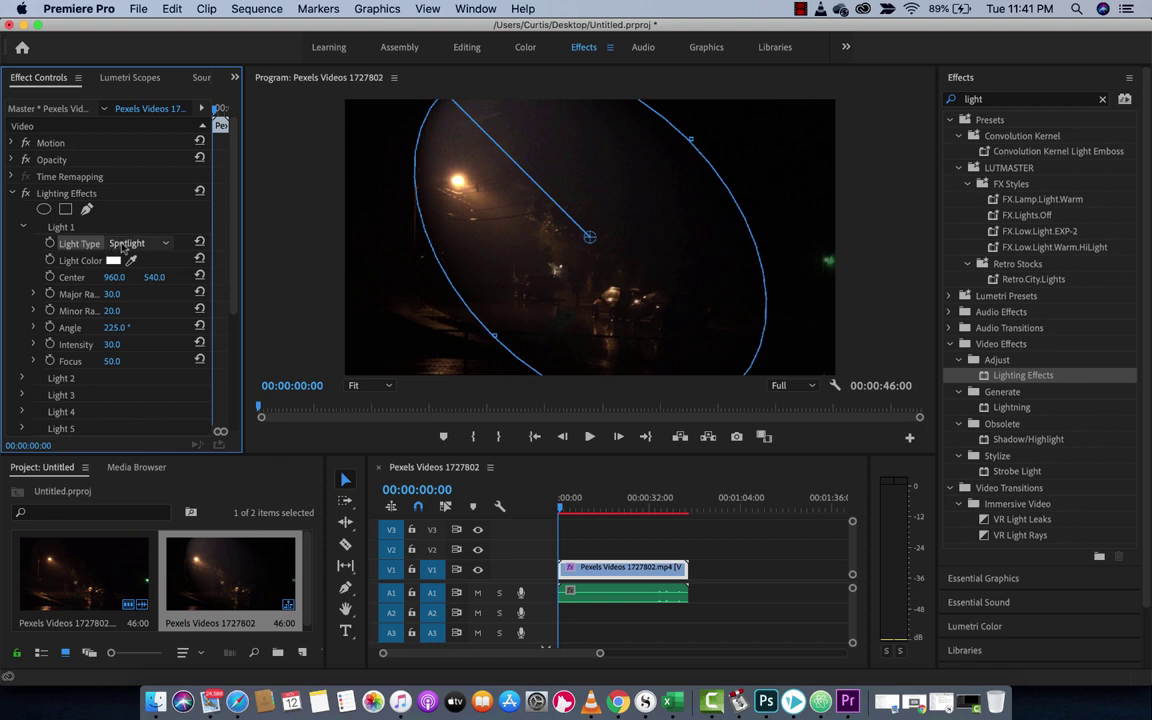
left_click(121, 244)
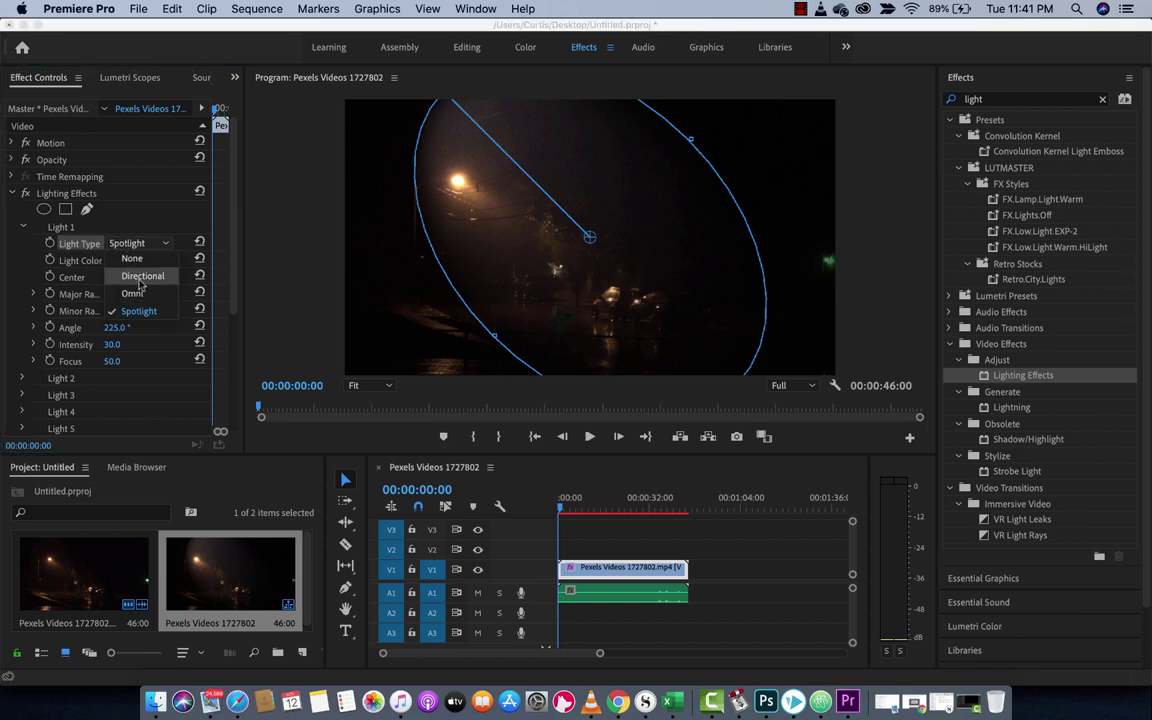
left_click(139, 276)
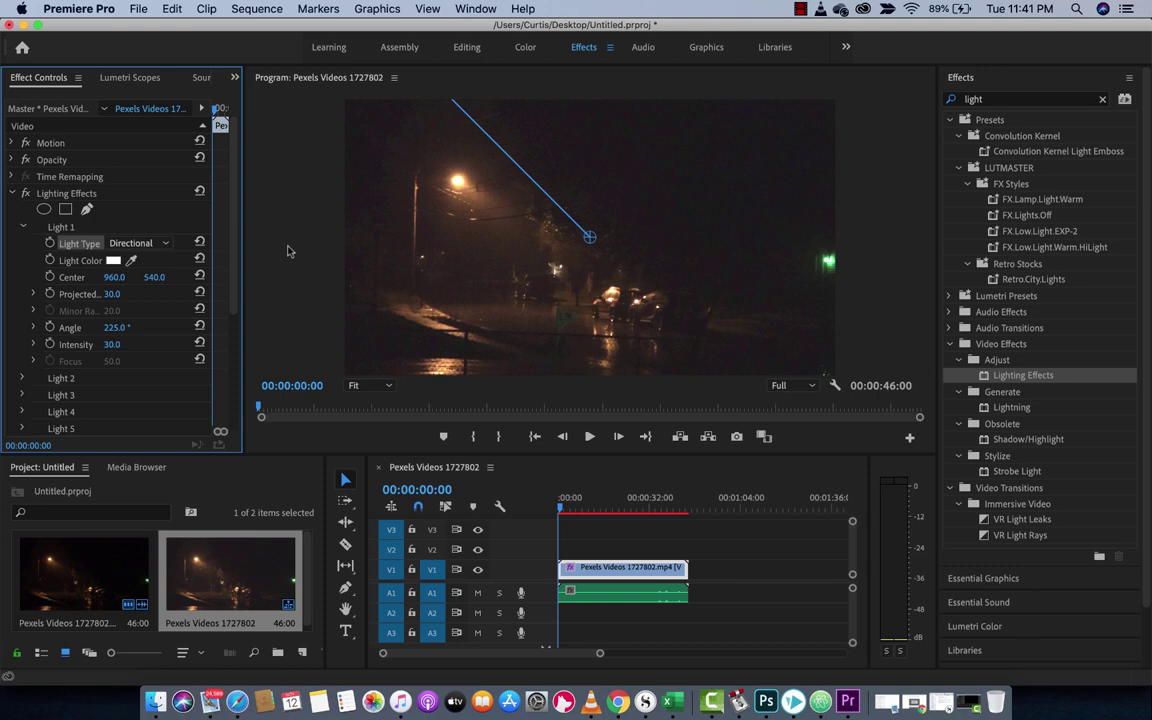
- Toggle Lighting Effects off and on to compare the clip with and without it
left_click(80, 192)
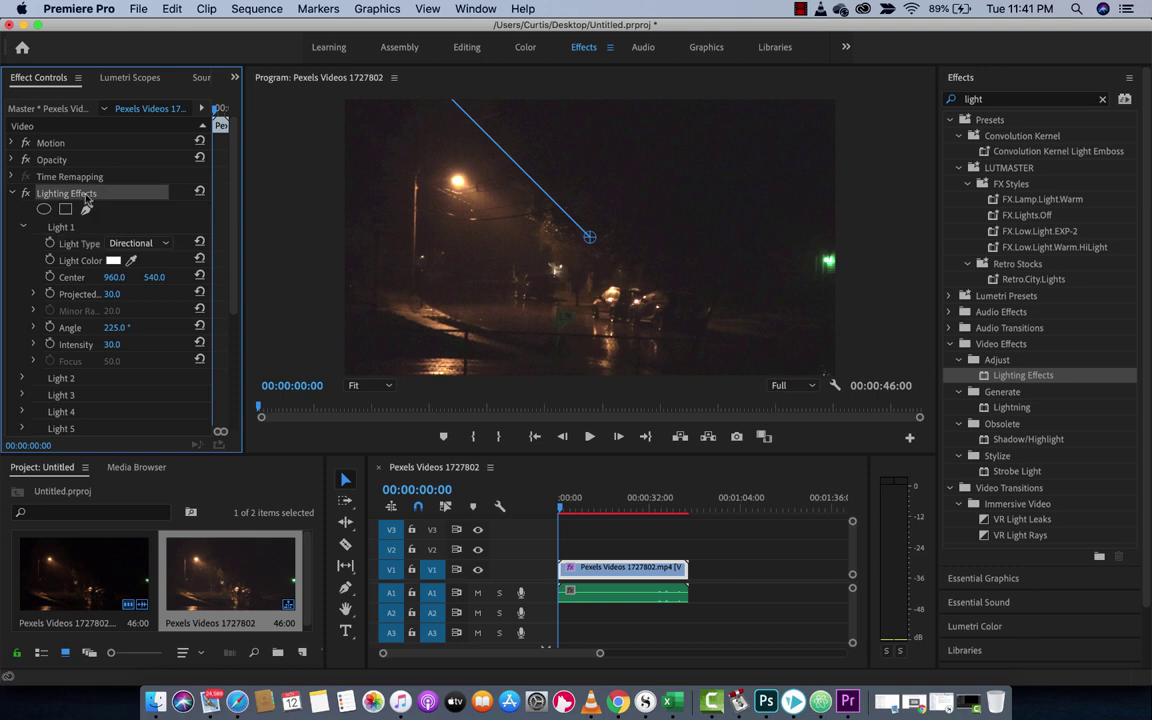
left_click(26, 194)
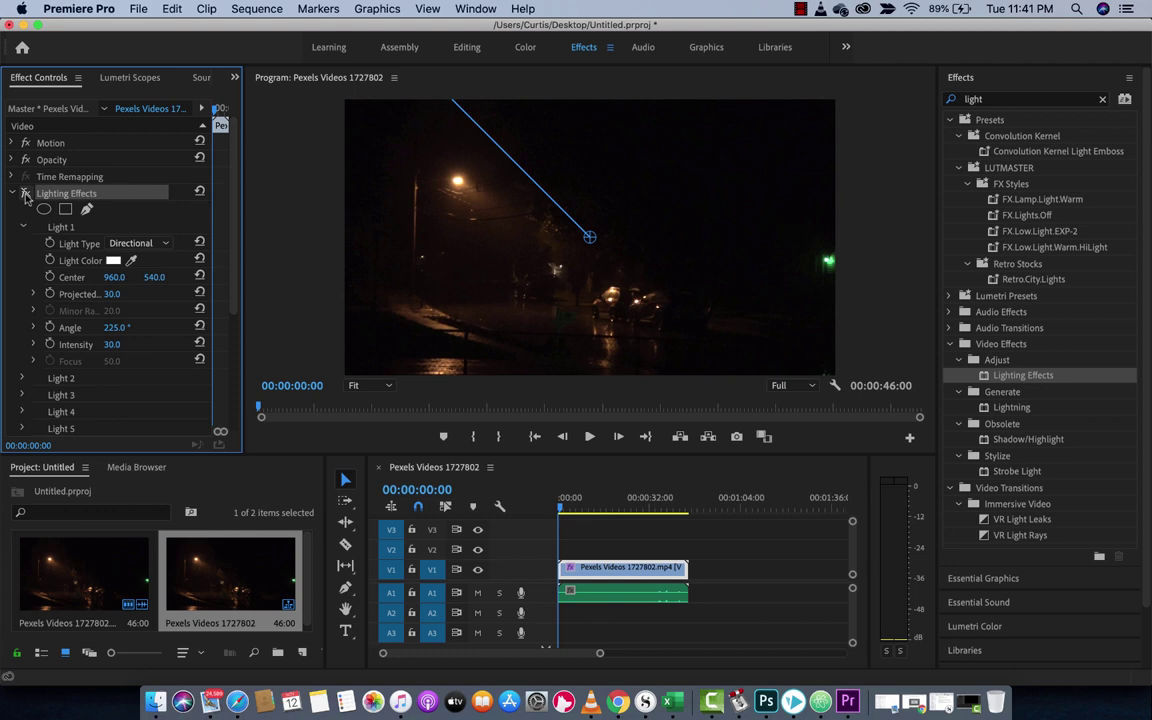
left_click(26, 194)
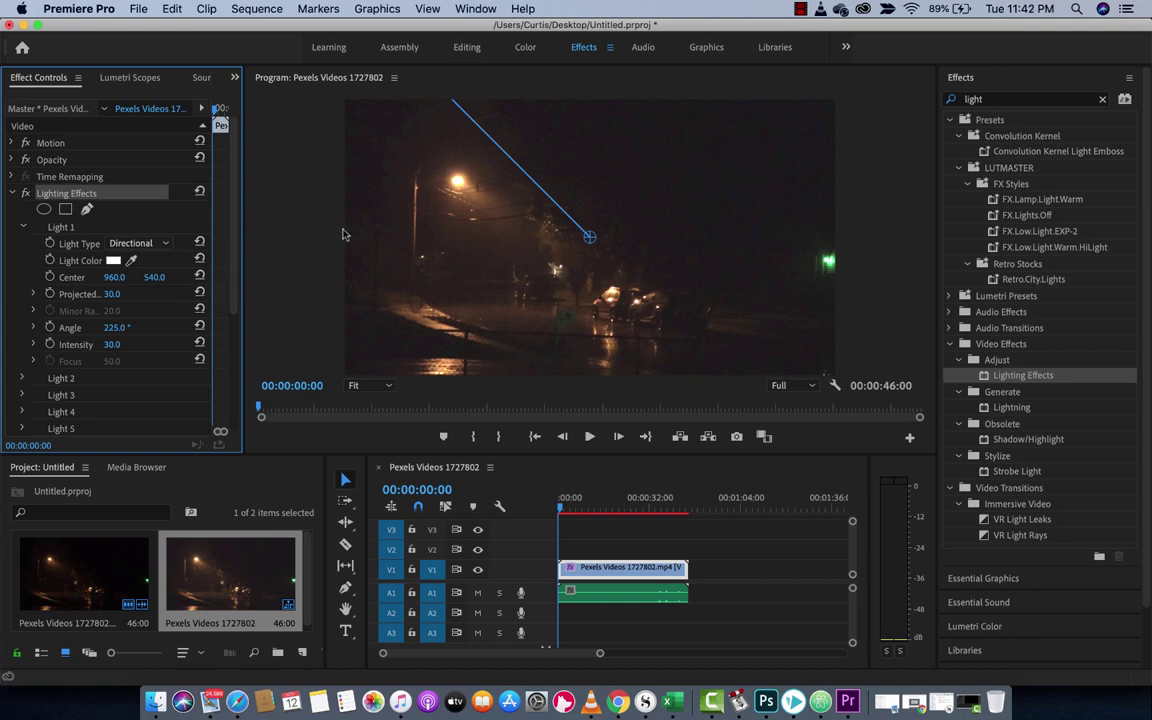
- Keep Light 1 directional, set its intensity to 50, and play the clip to preview
left_click(131, 243)
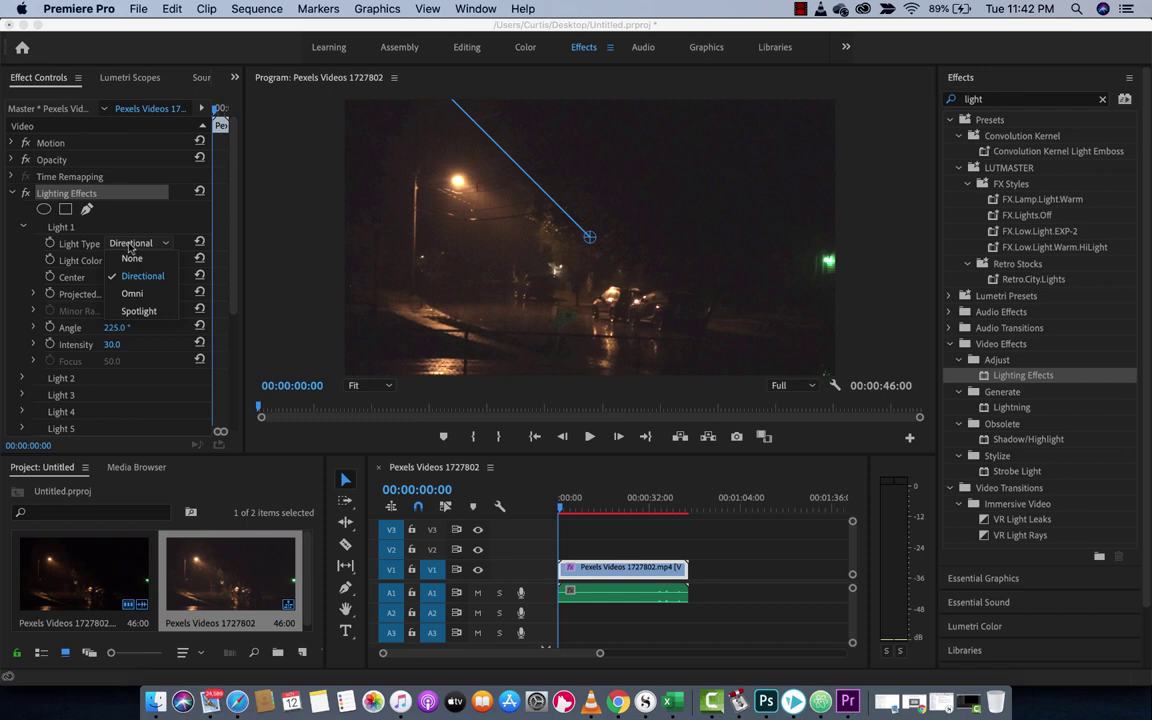
left_click(131, 245)
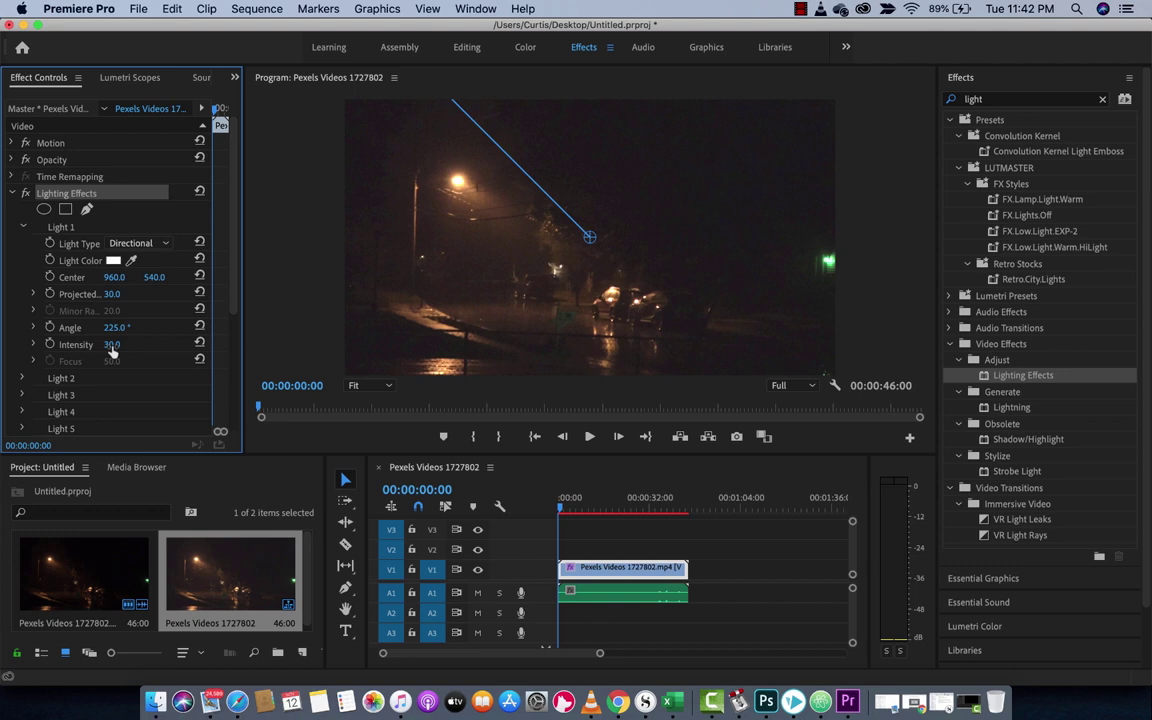
left_click_drag(111, 344, 170, 344)
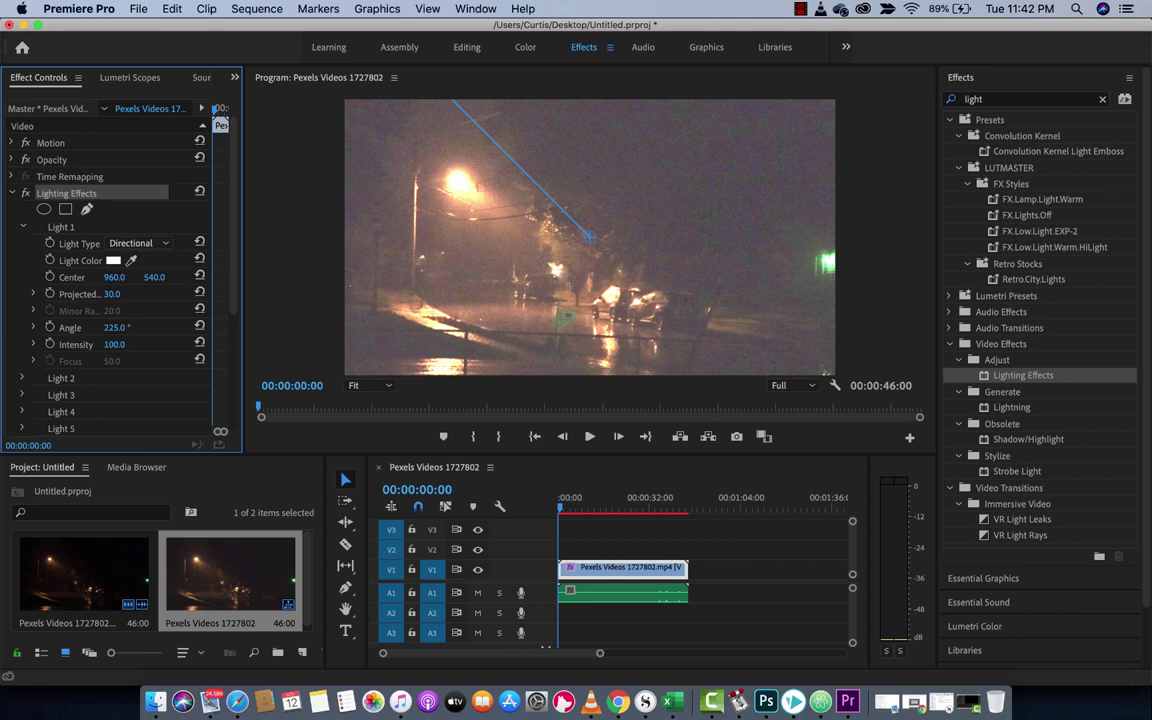
left_click_drag(170, 344, 103, 344)
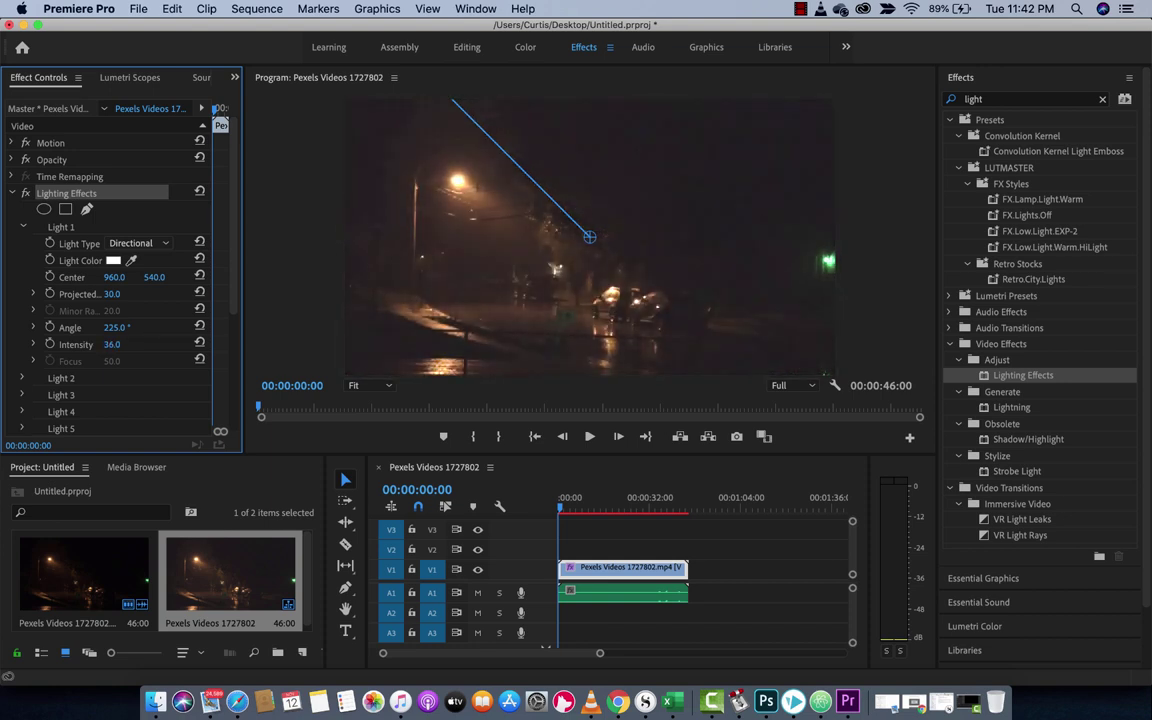
left_click_drag(112, 344, 138, 344)
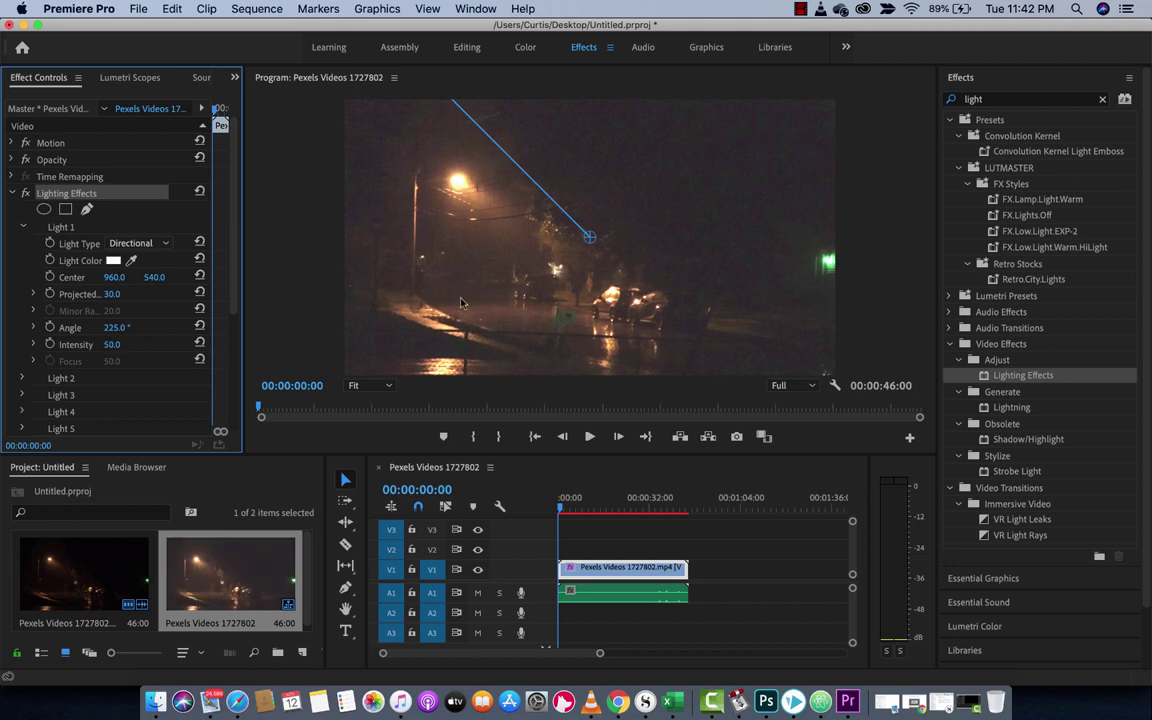
key("space")
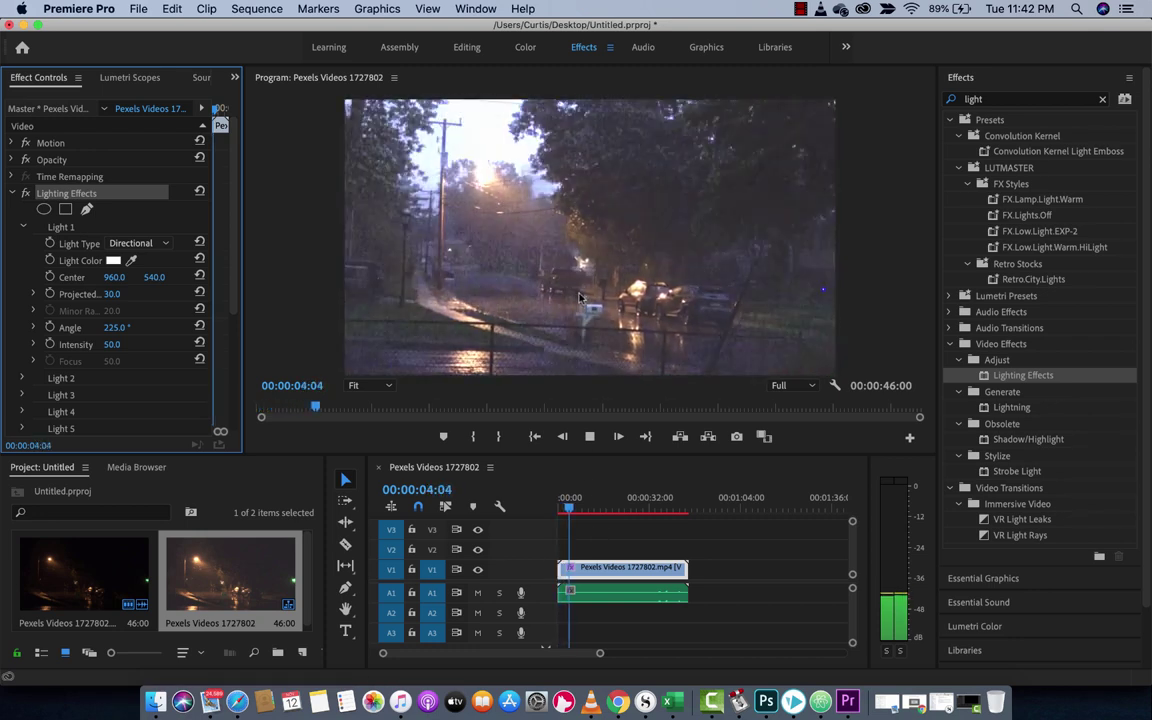
key("space")
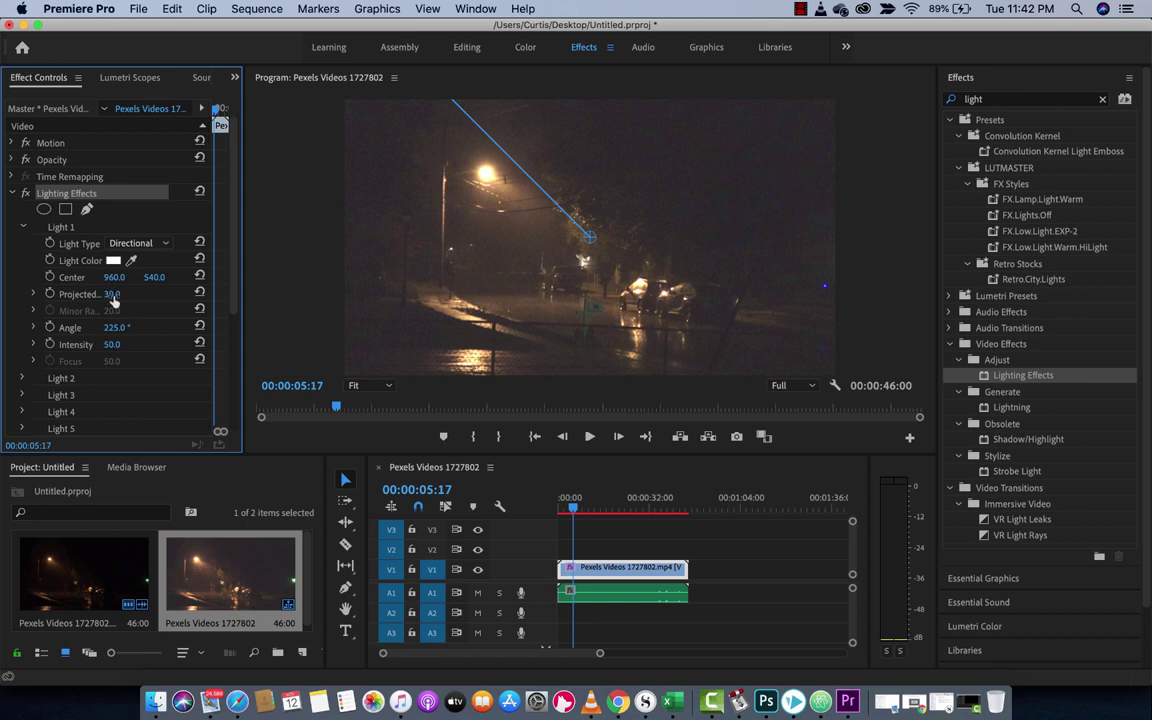
- Set Light 1's colour to a saturated blue in the Color Picker
left_click(114, 261)
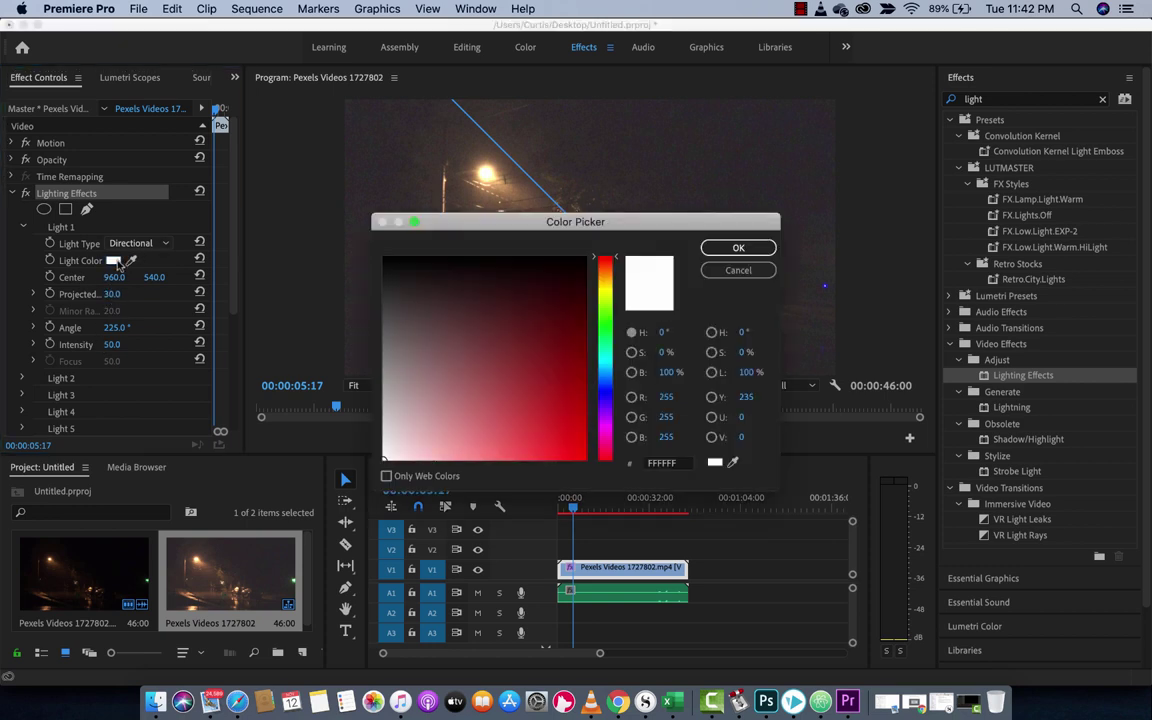
left_click(738, 270)
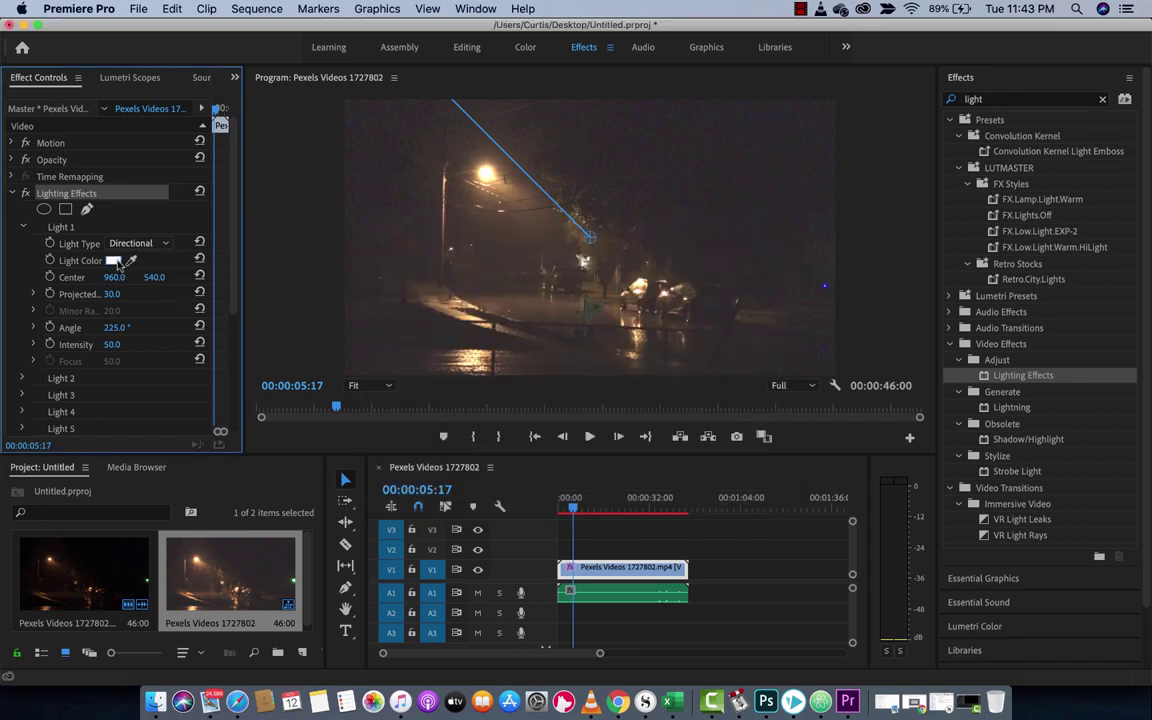
left_click(113, 261)
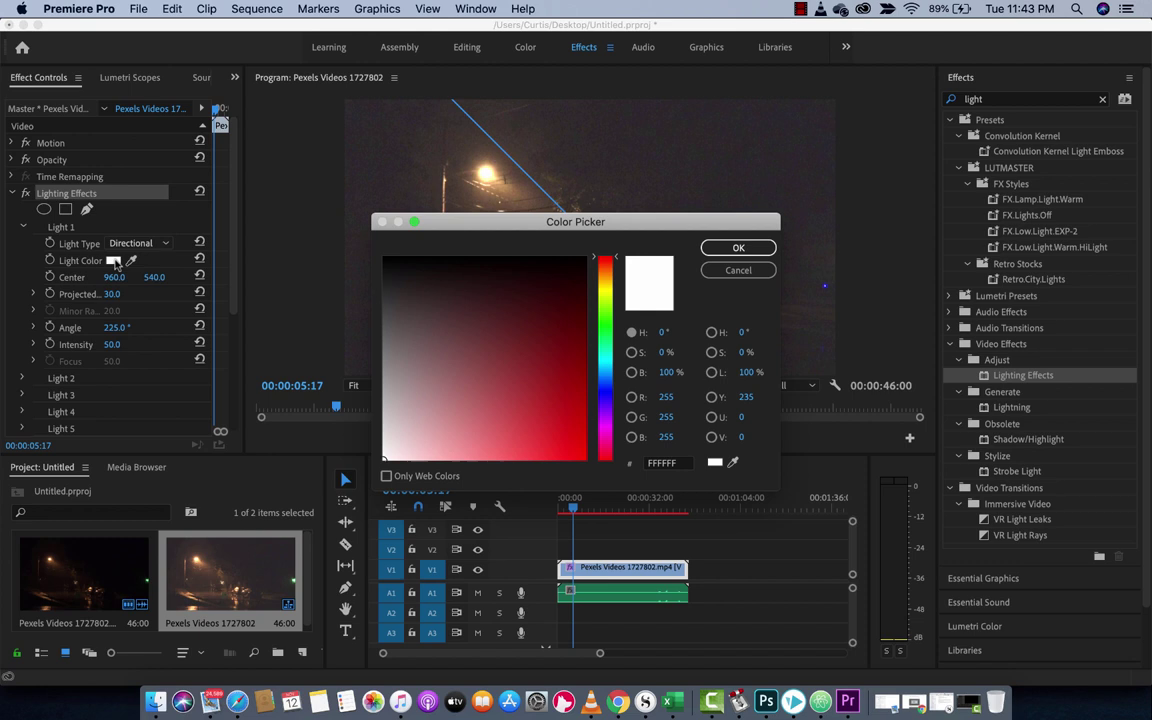
left_click(608, 390)
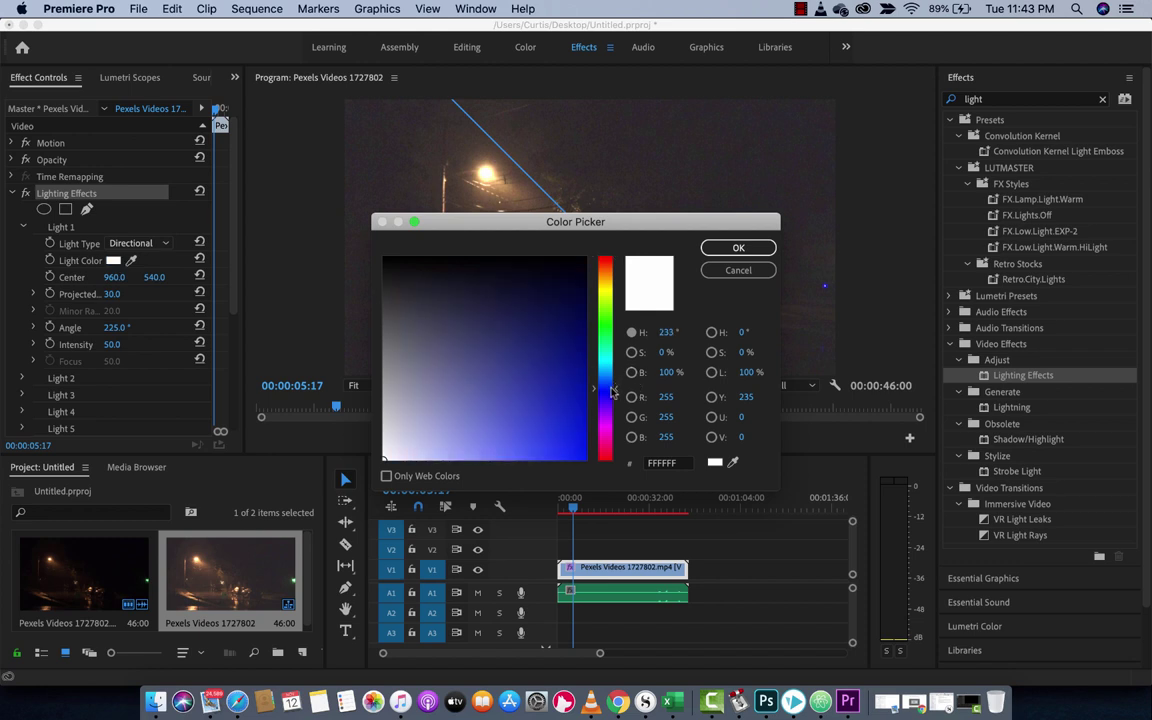
mouse_move(524, 408)
left_mouse_down()
mouse_move(476, 456)
mouse_move(432, 456)
mouse_move(513, 450)
left_mouse_up()
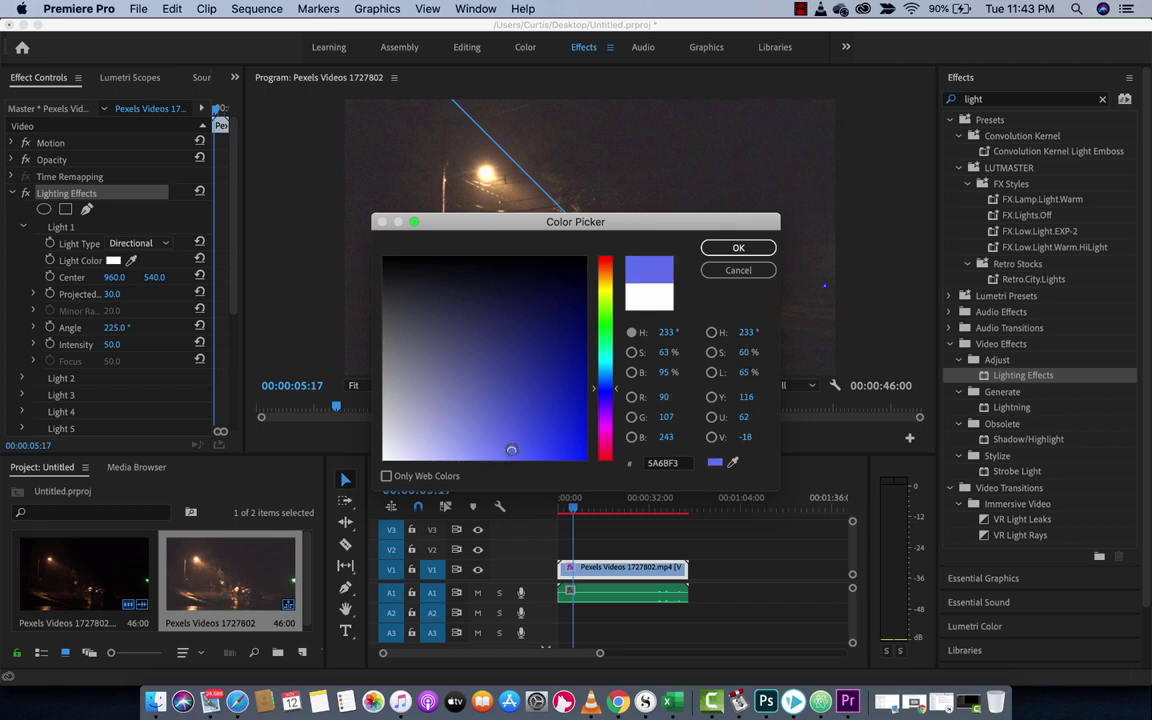
left_click(738, 248)
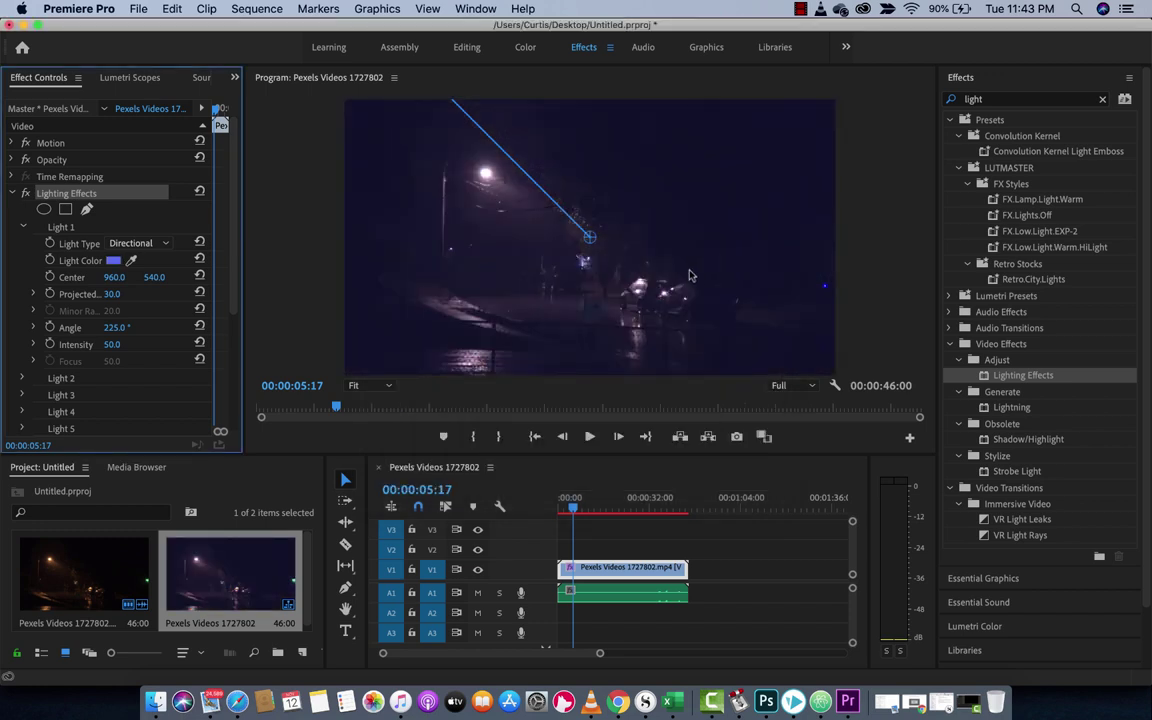
- Change the light colour to a paler blue (ADB5EE) and toggle the effect to compare
left_click(113, 261)
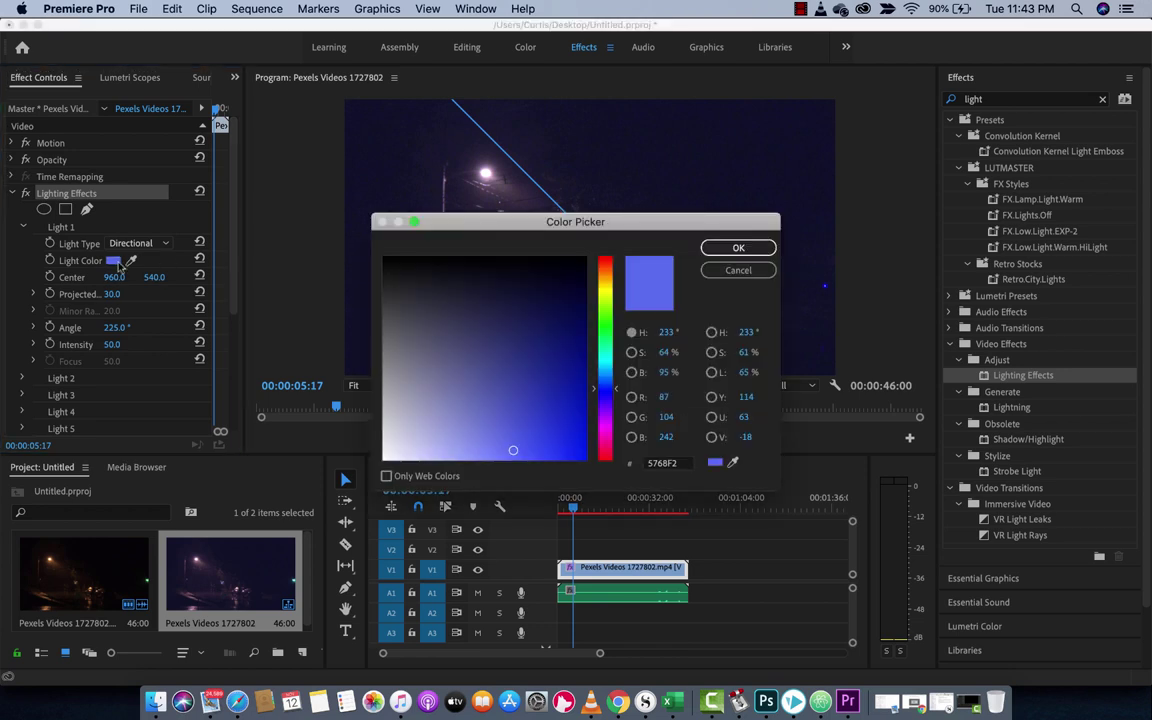
mouse_move(544, 411)
left_mouse_down()
mouse_move(512, 360)
mouse_move(445, 414)
mouse_move(438, 447)
left_mouse_up()
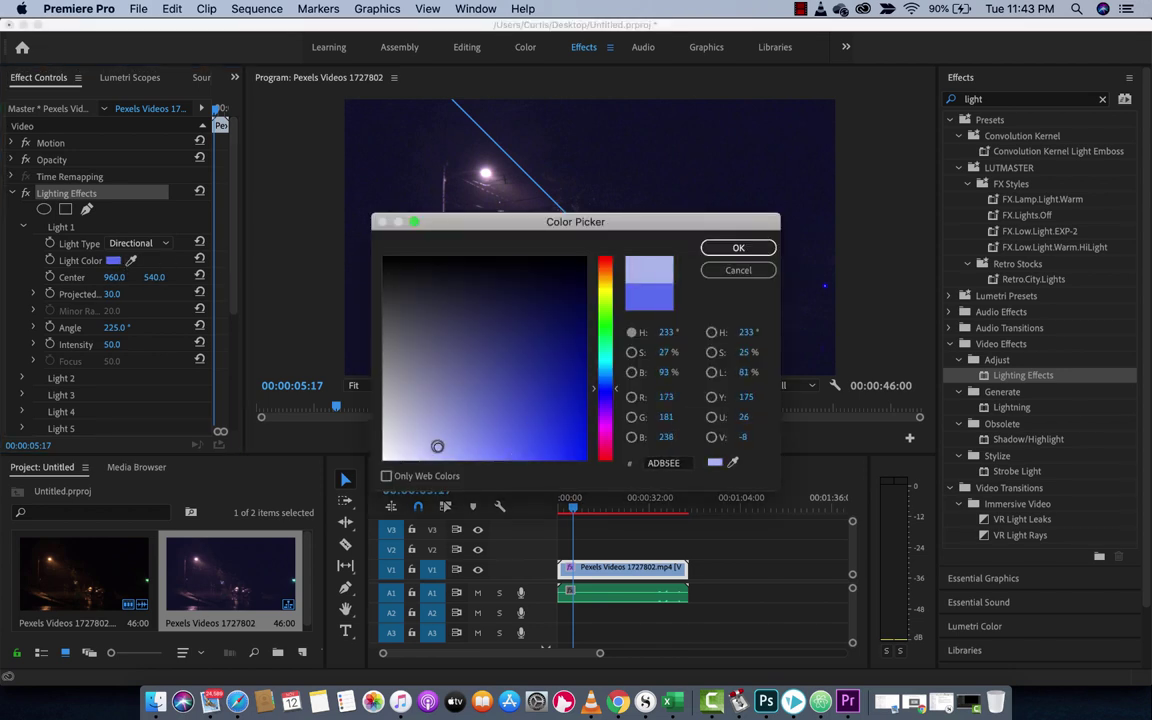
left_click(736, 248)
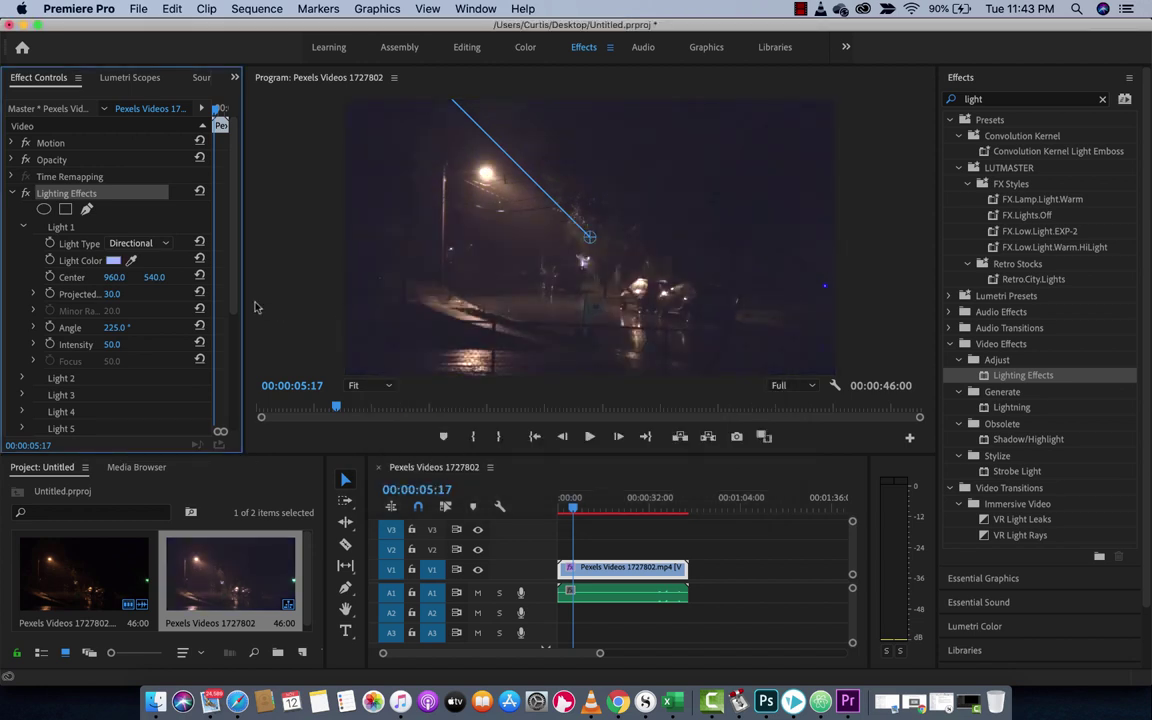
left_click(25, 193)
left_click(25, 193)
- Add a rectangle mask to Lighting Effects and reshape its corners over the frame's lower half
left_click(66, 209)
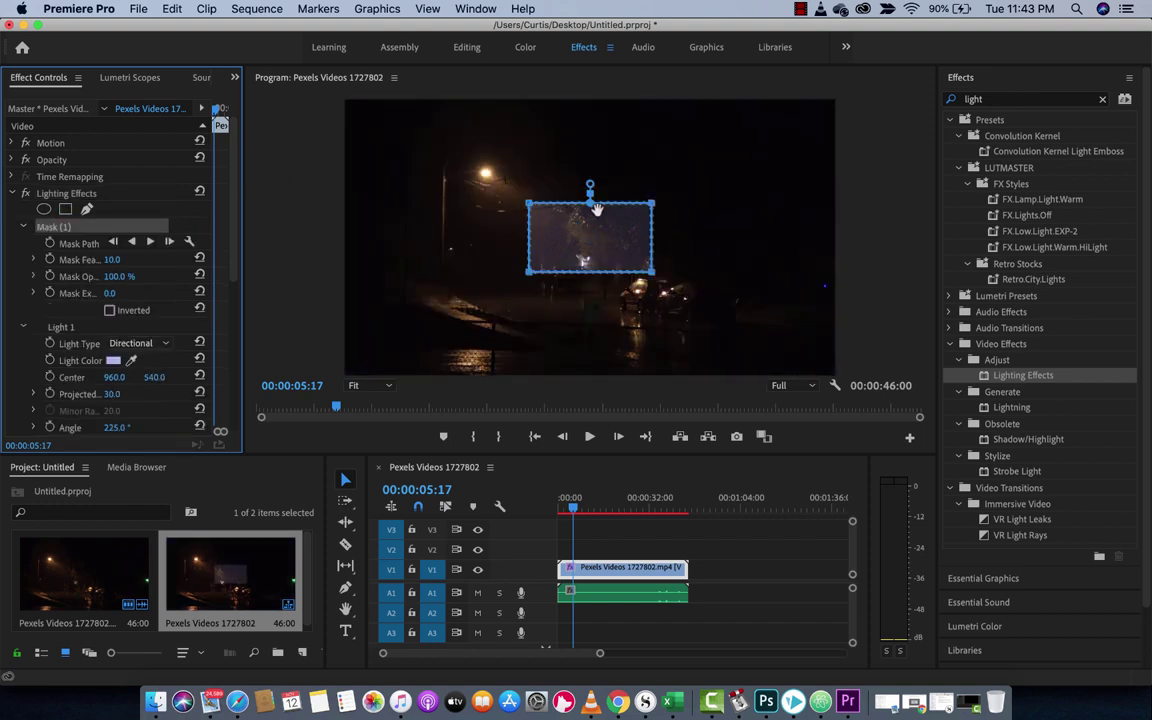
left_click_drag(591, 236, 775, 340)
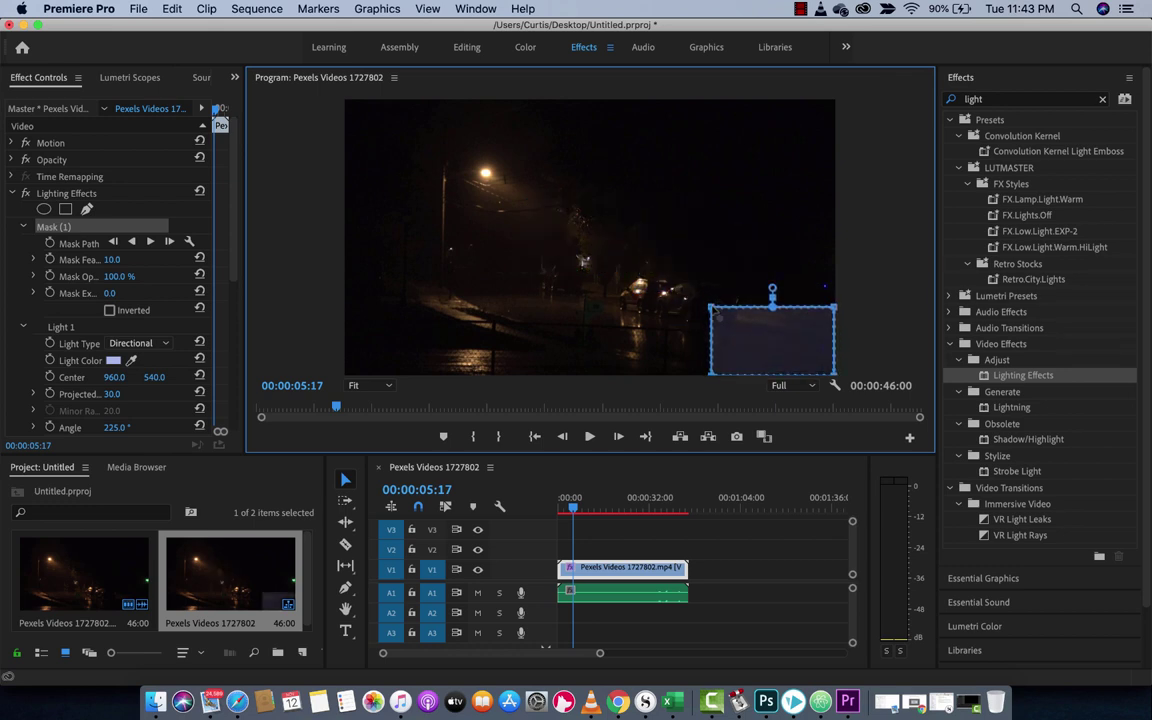
left_click_drag(583, 262, 324, 238)
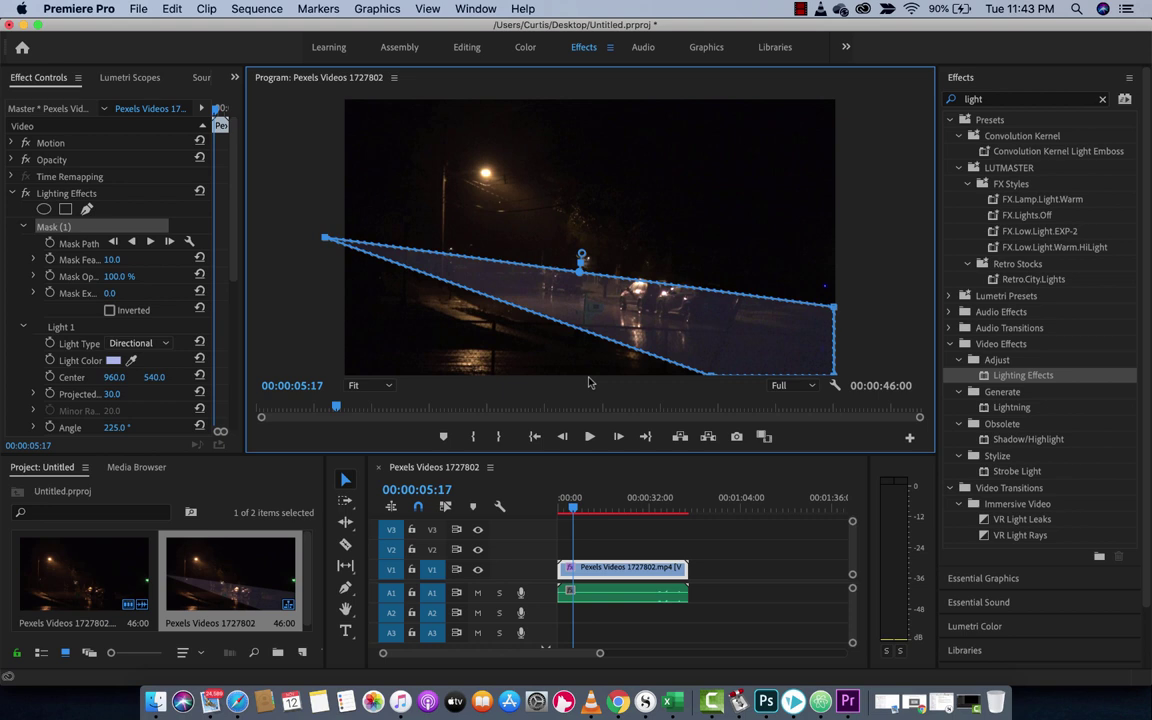
left_click_drag(436, 276, 335, 380)
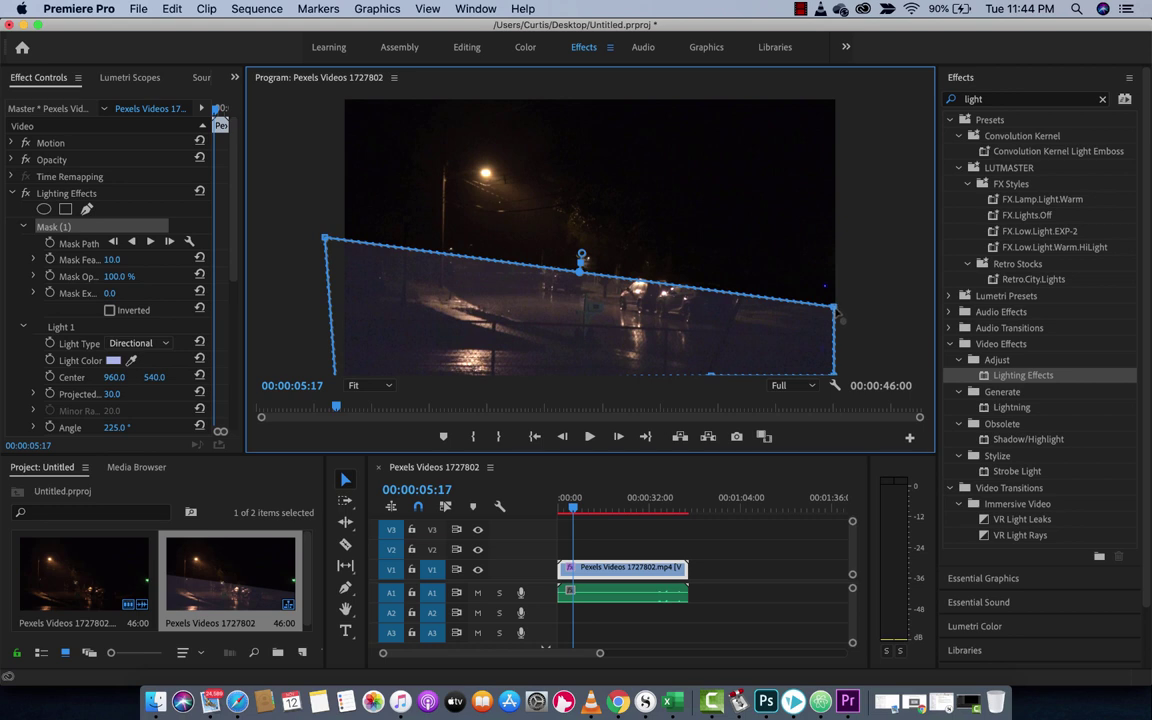
left_click_drag(838, 310, 840, 247)
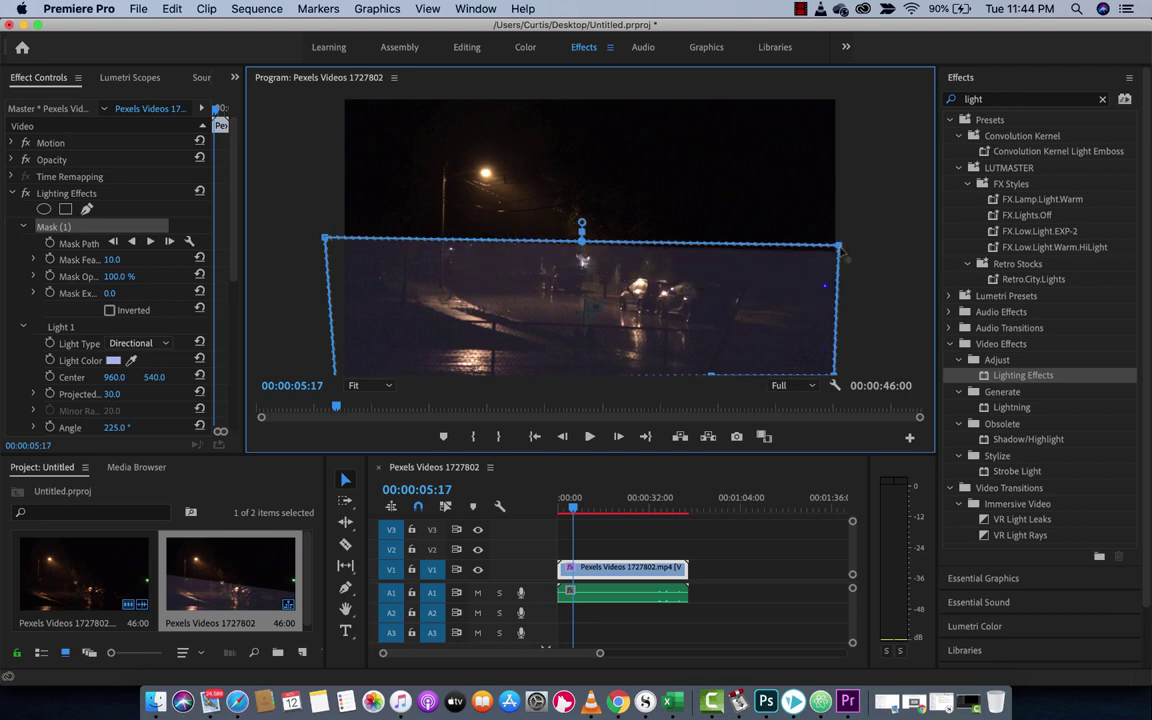
- Set the Program monitor zoom to 50% and reselect the clip's Lighting Effects
left_click(387, 389)
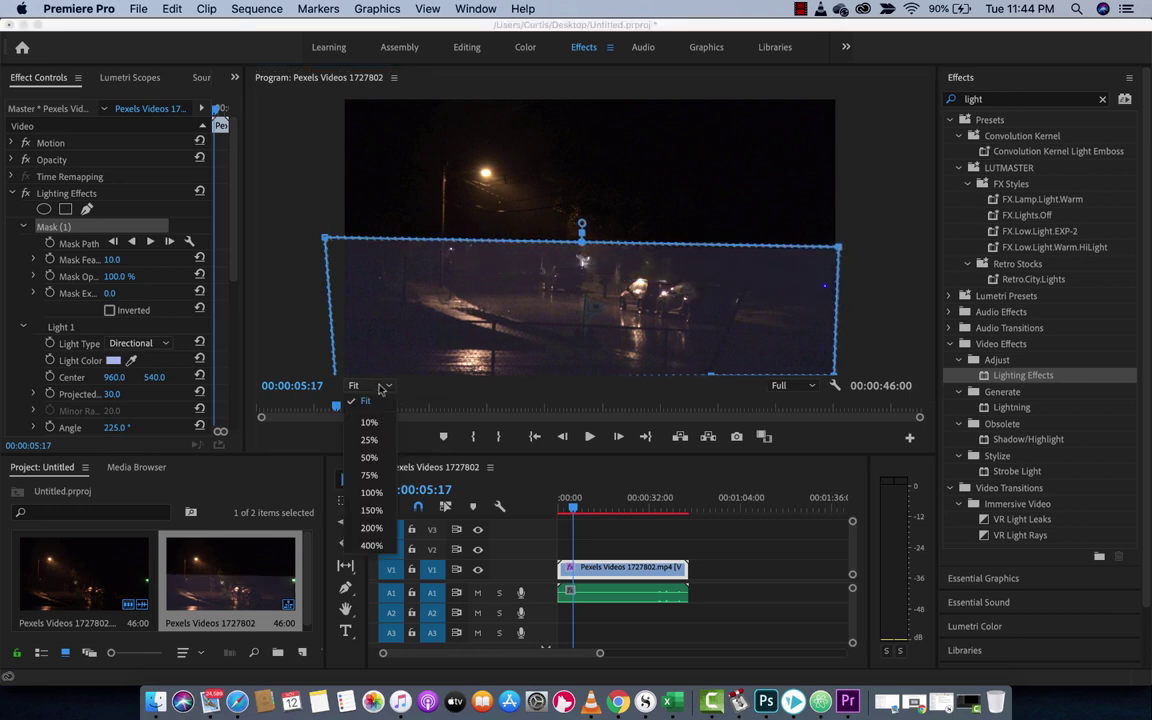
left_click(369, 457)
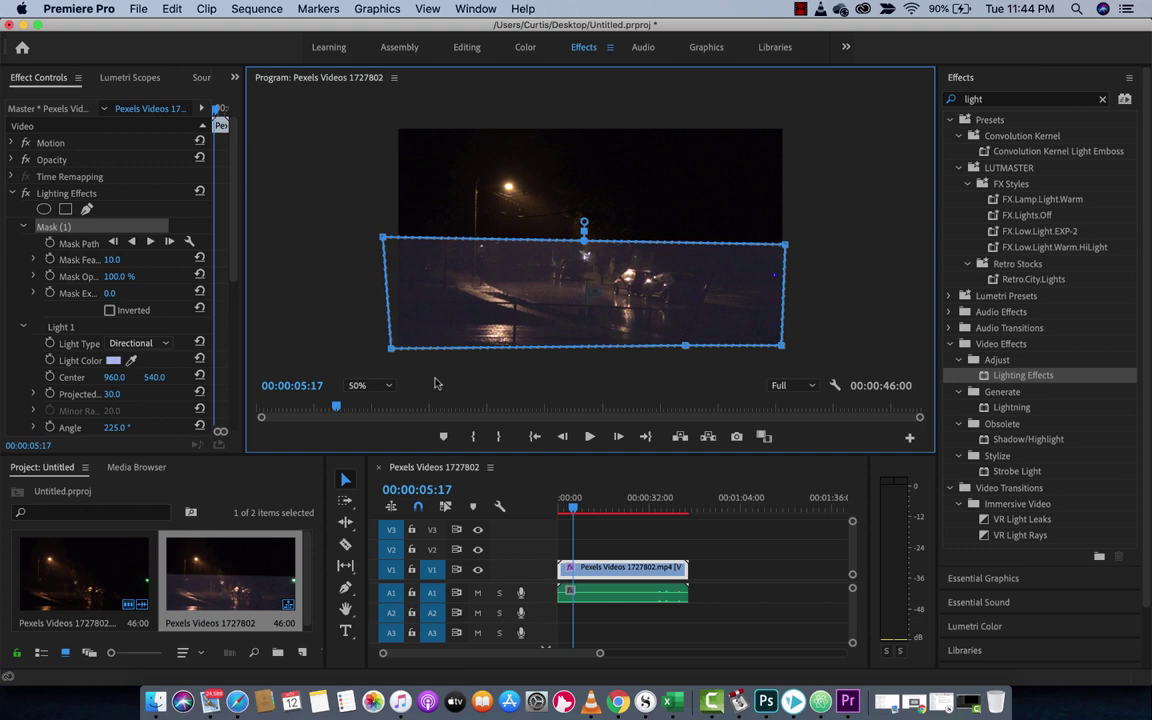
left_click(612, 518)
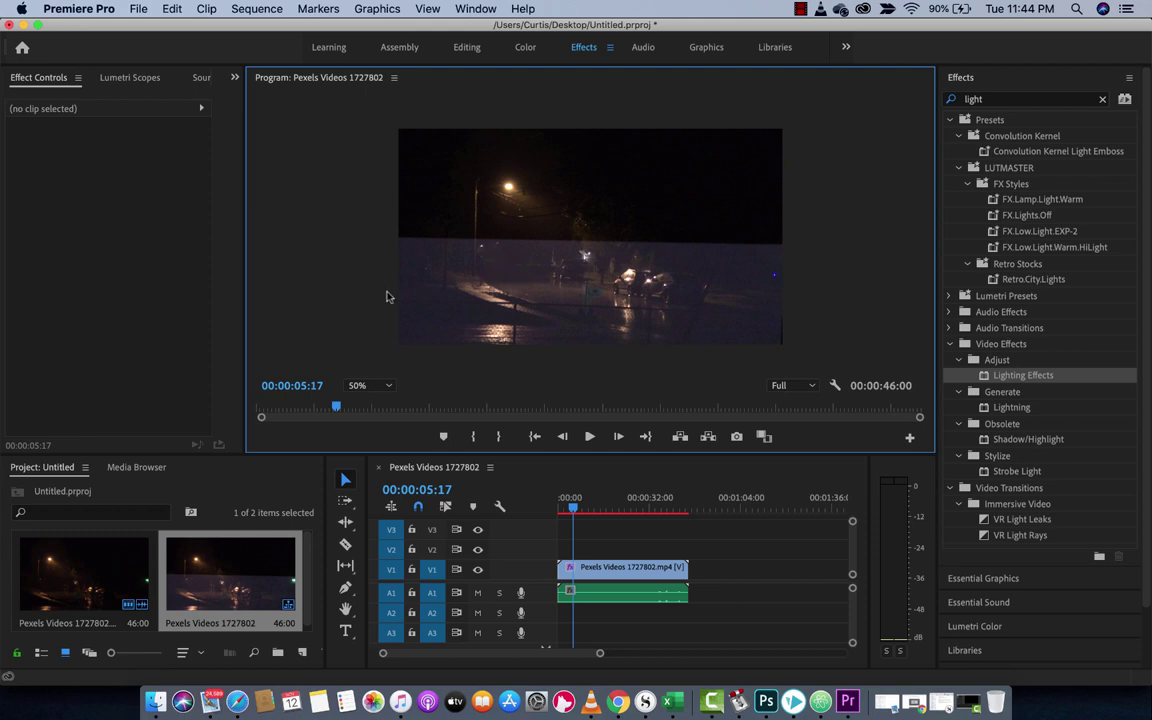
left_click(620, 567)
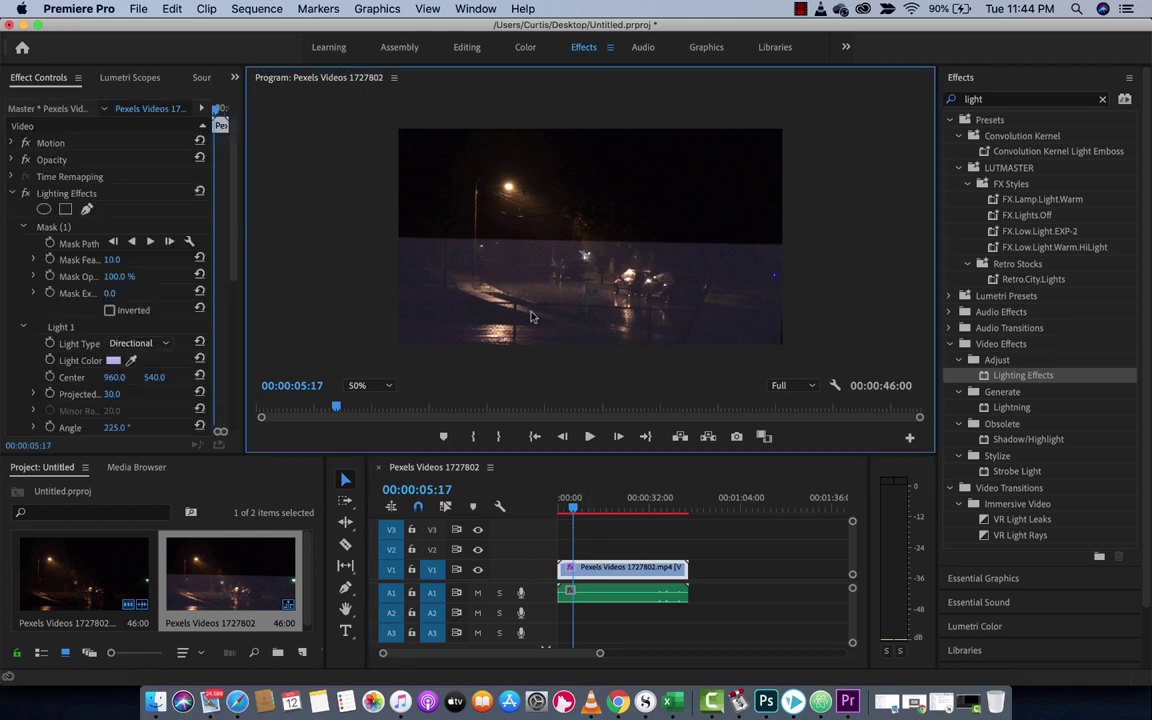
left_click(89, 196)
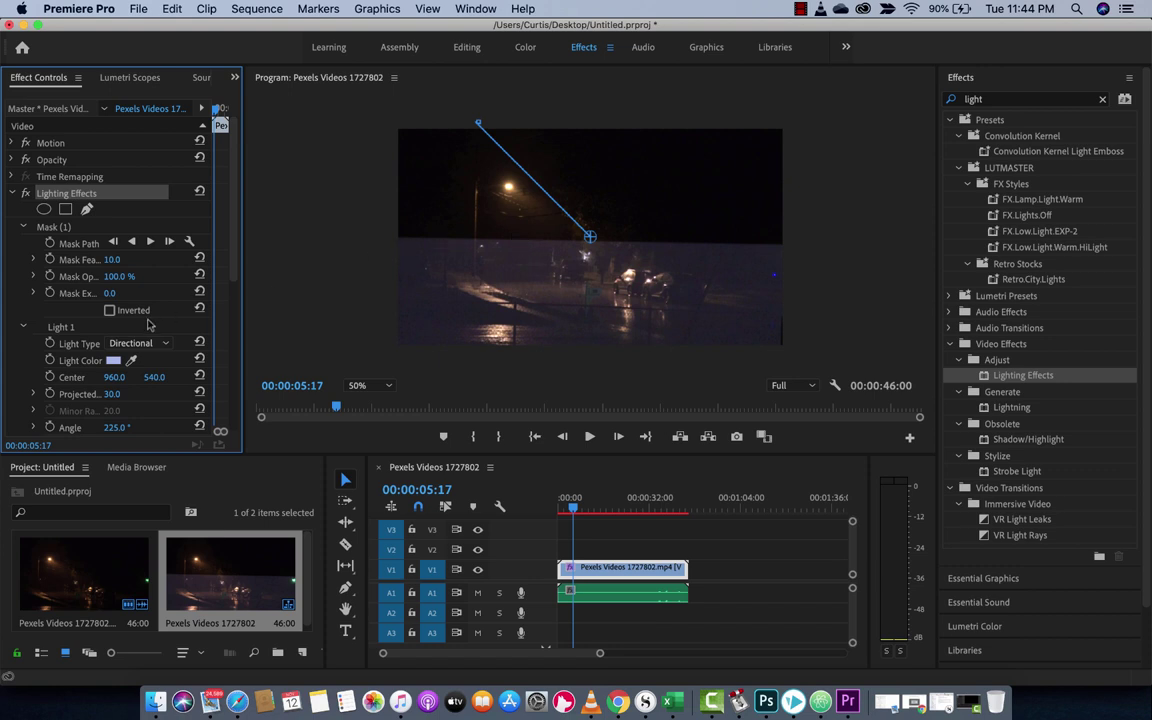
- Change Light 1's colour from pale blue to white
left_click(114, 361)
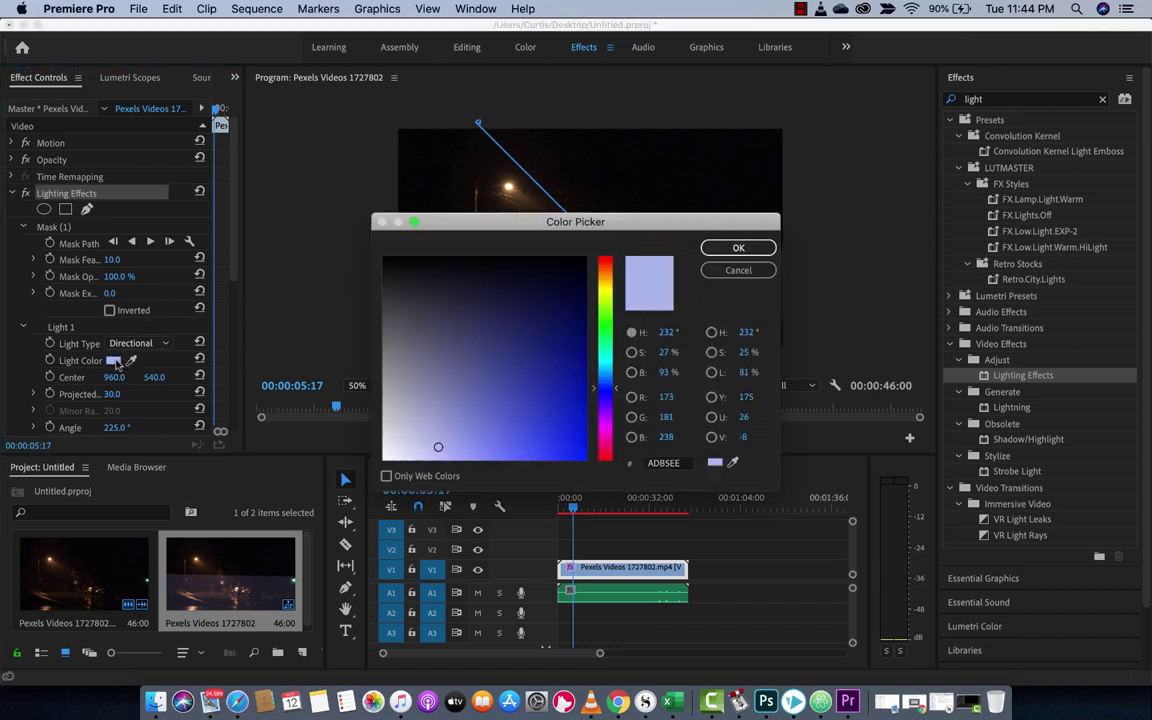
left_click_drag(438, 447, 300, 450)
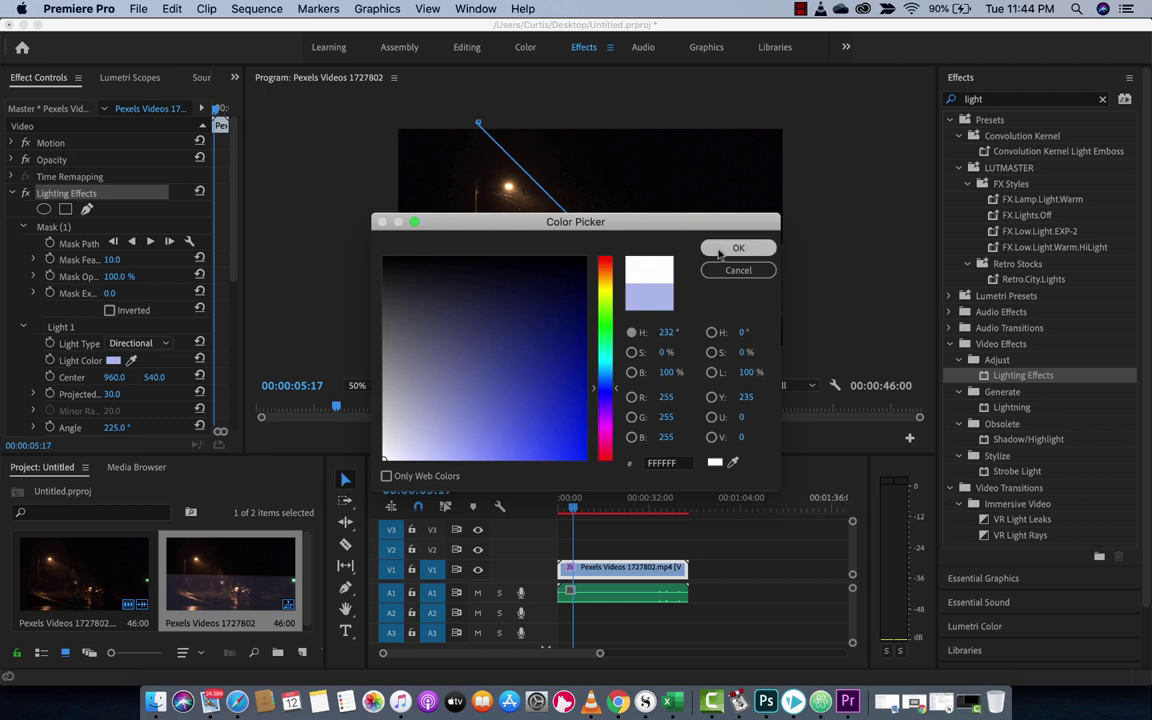
key("Return")
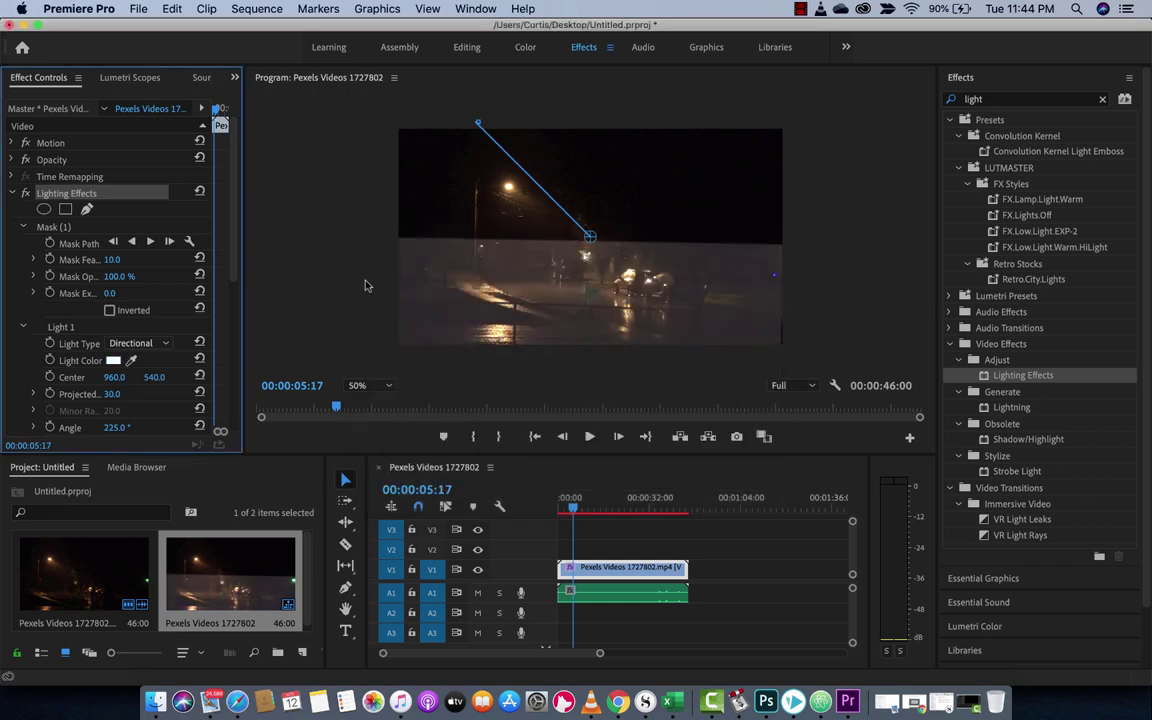
- Set Mask (1) feather to 400 and preview the softened lighting
left_click(63, 228)
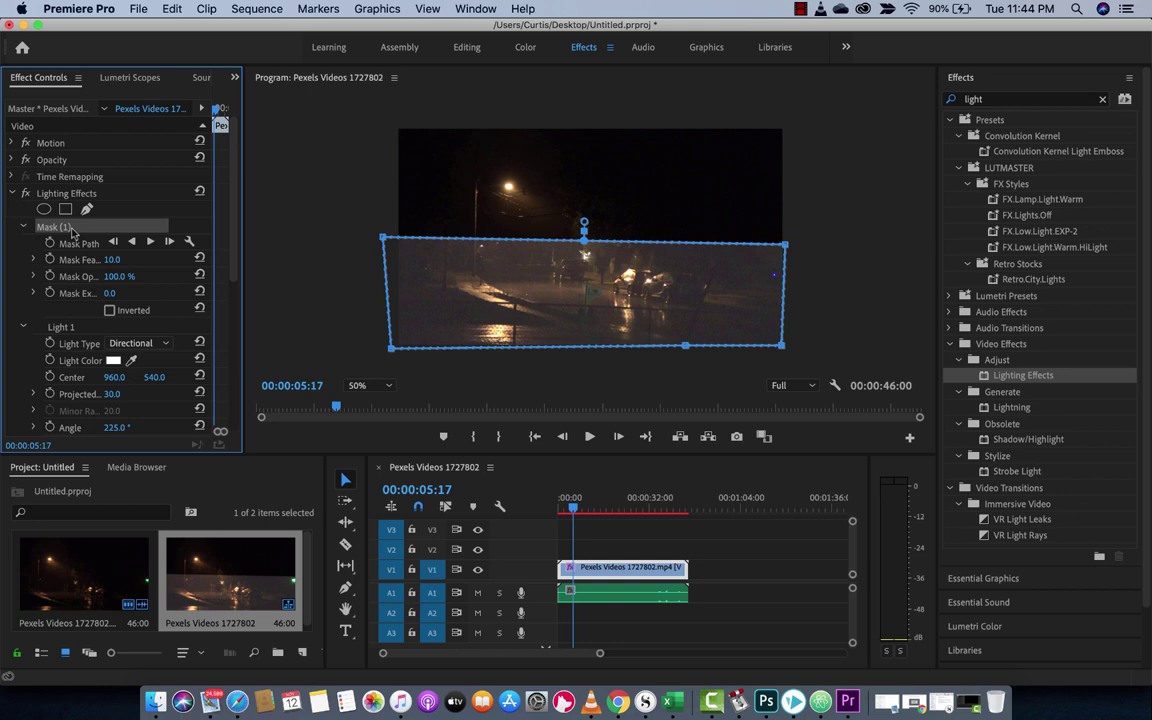
left_click_drag(112, 259, 124, 260)
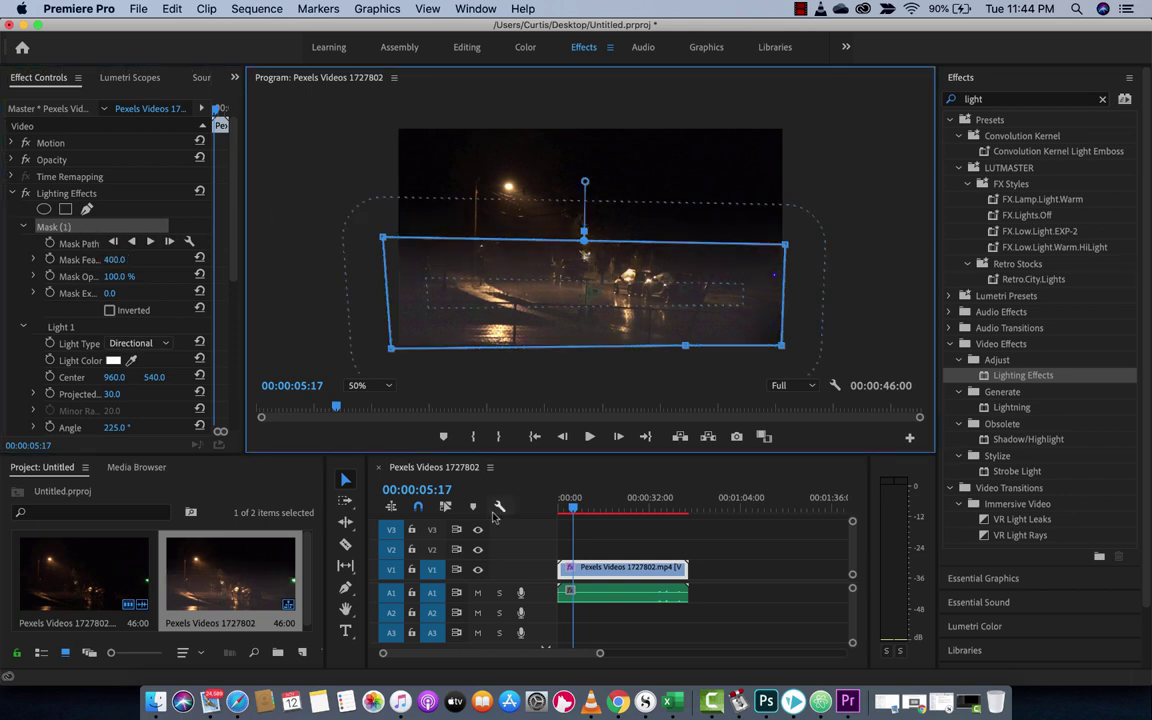
left_click(643, 551)
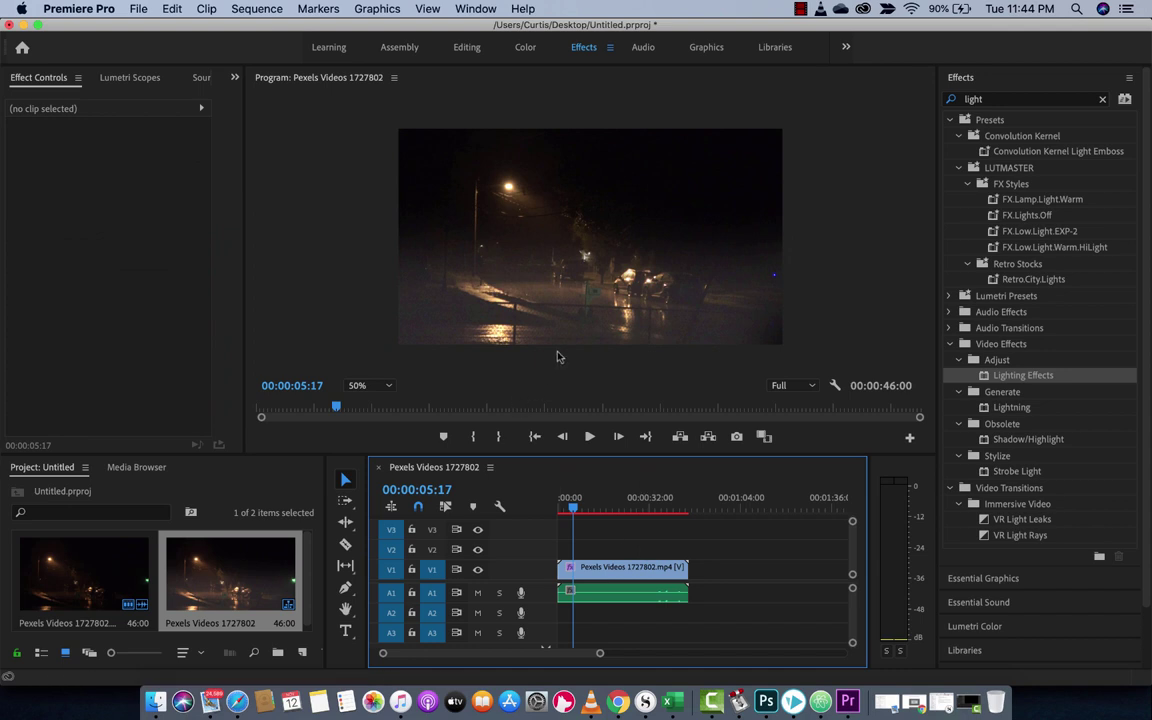
left_click(498, 293)
left_click(603, 568)
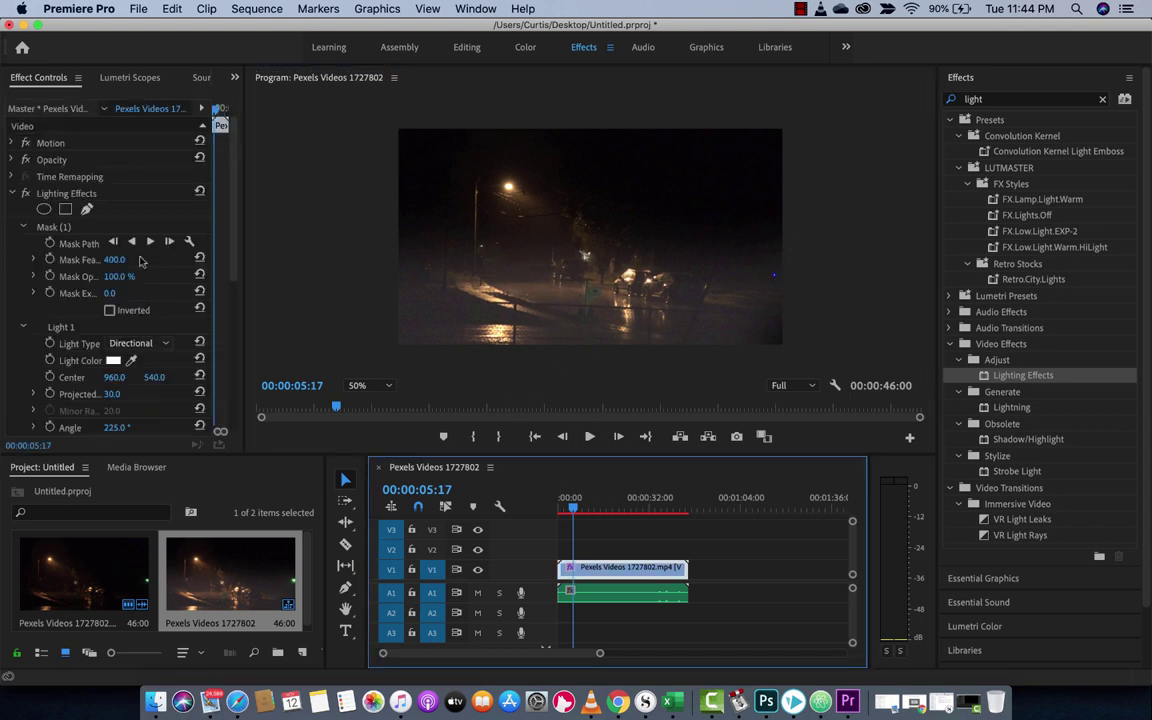
left_click(73, 239)
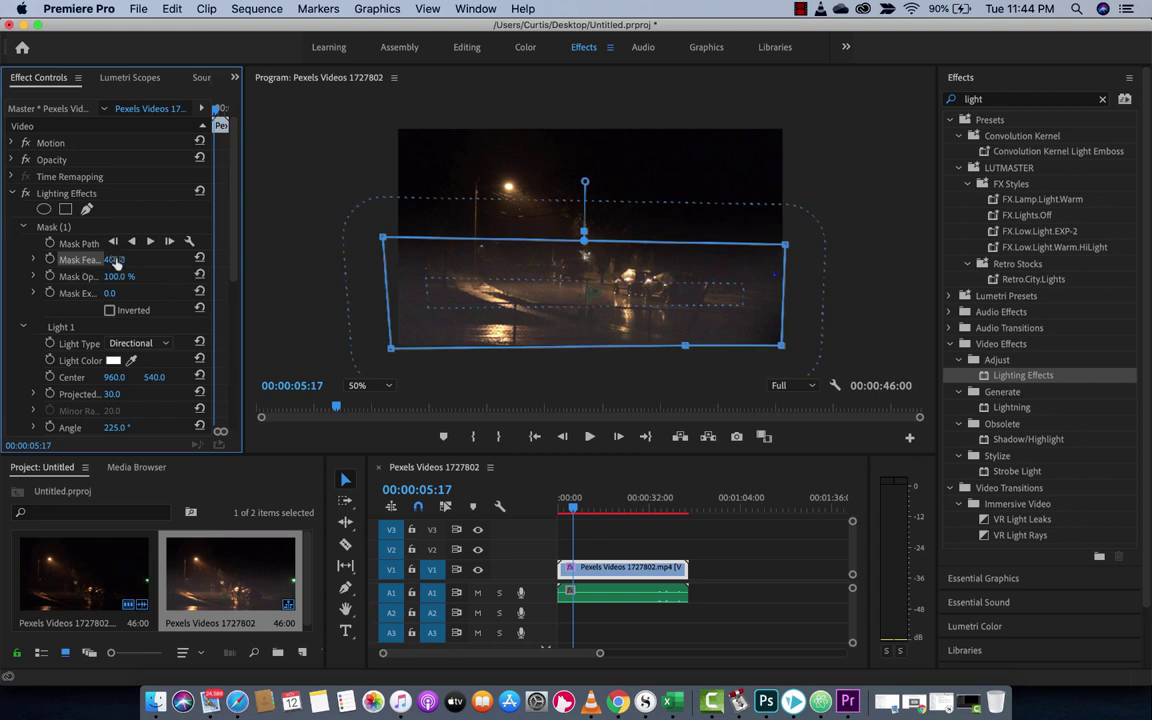
left_click(305, 198)
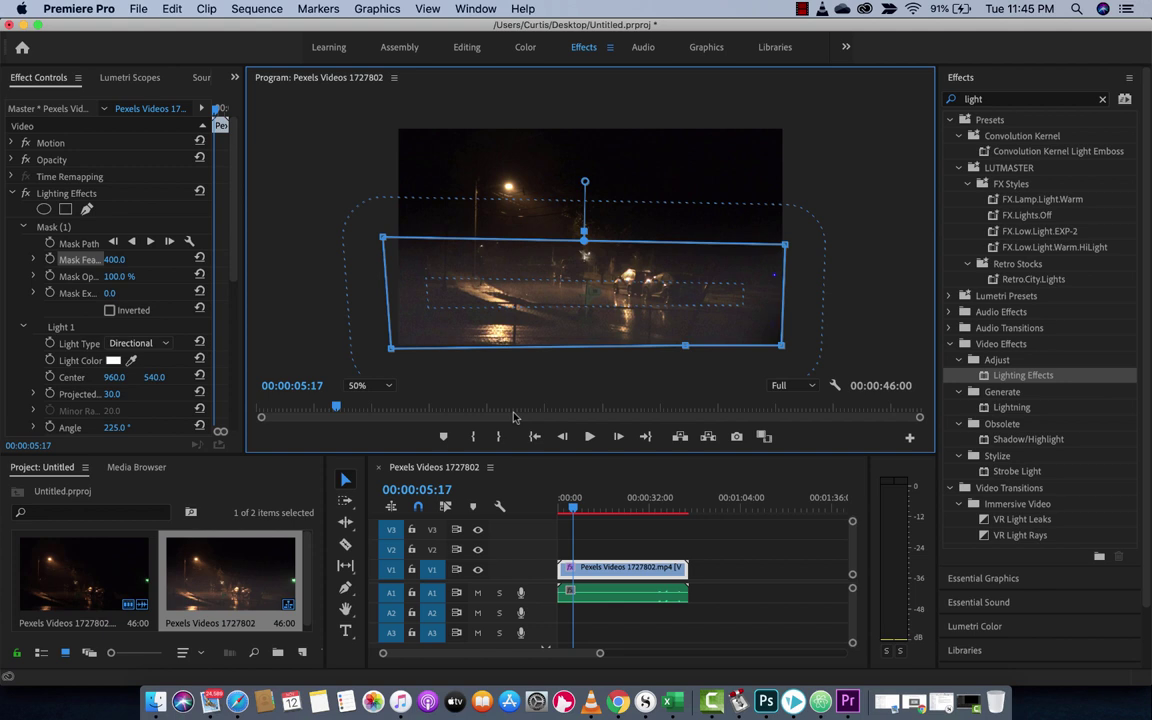
left_click(595, 535)
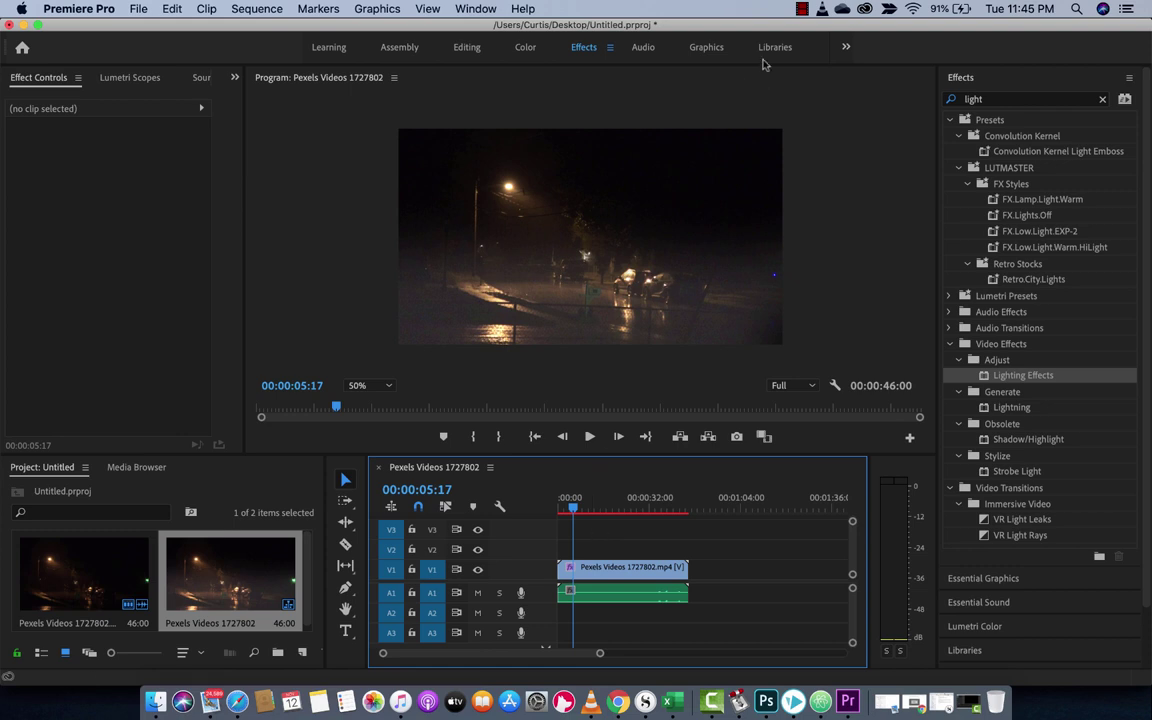
left_click(803, 10)
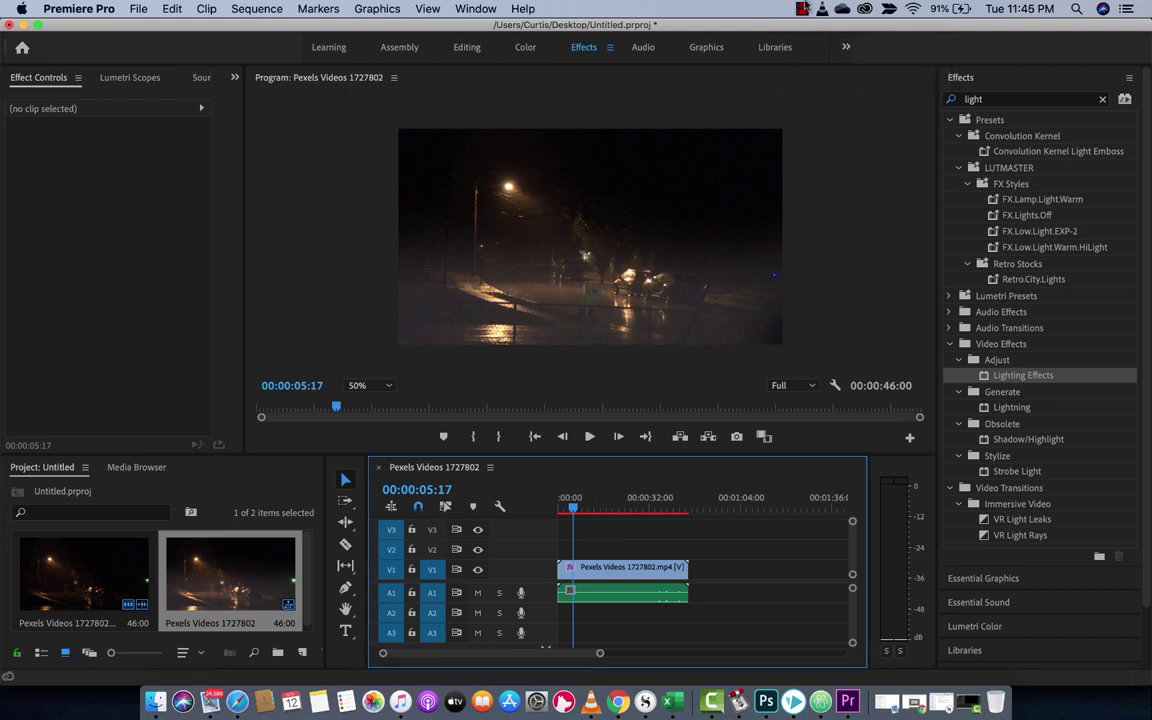